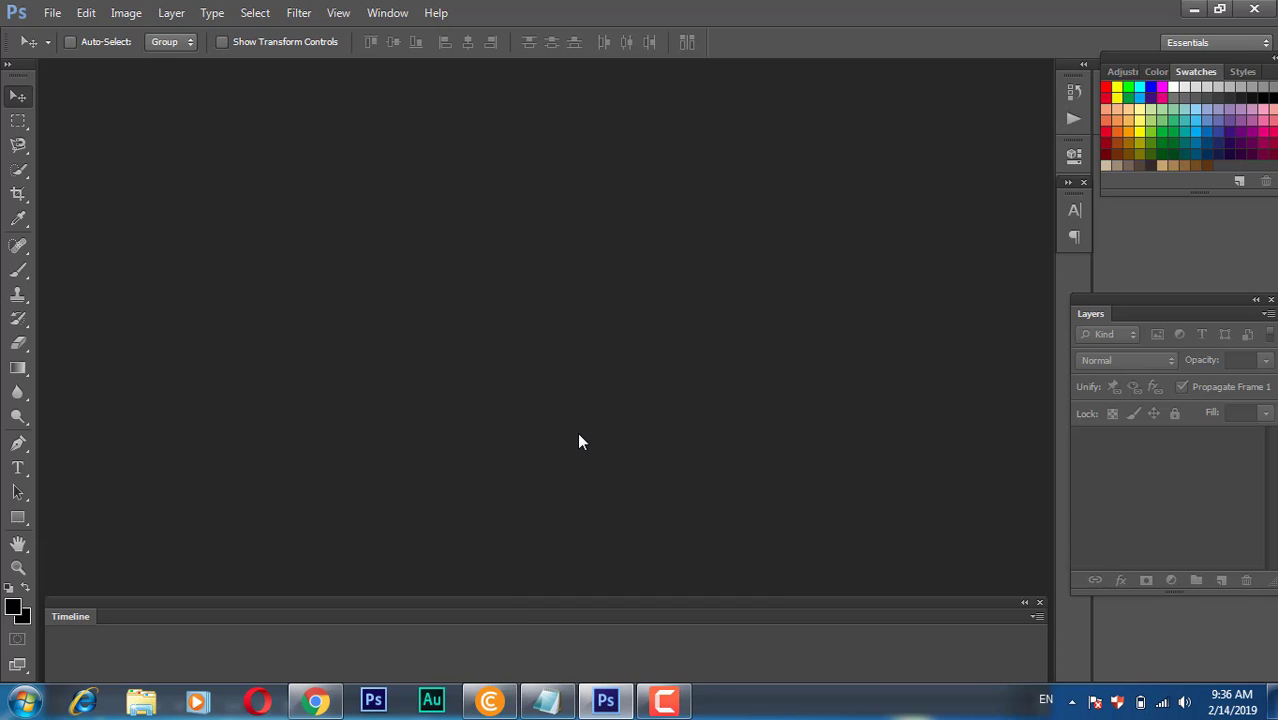
# - Create a 1280×720 px, 72 ppi document filled with the black background colour
pyautogui.hotkey('ctrl', 'n')
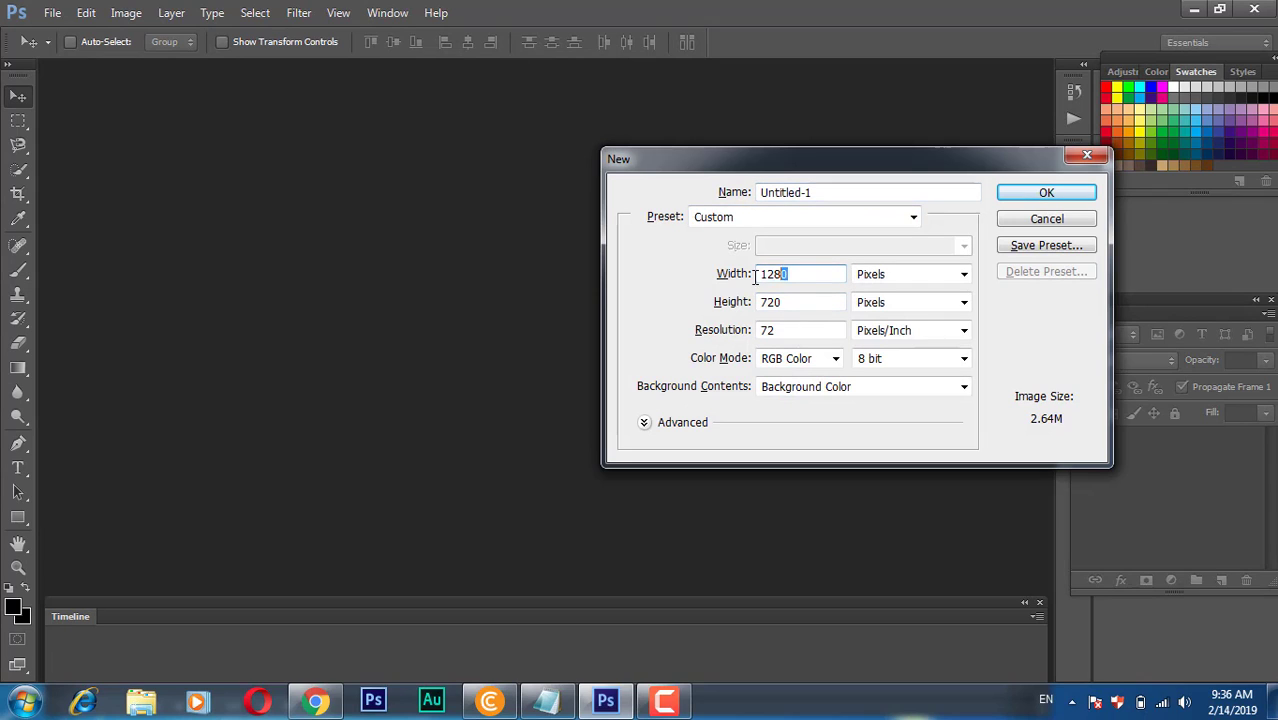
pyautogui.doubleClick(803, 275)
pyautogui.doubleClick(789, 303)
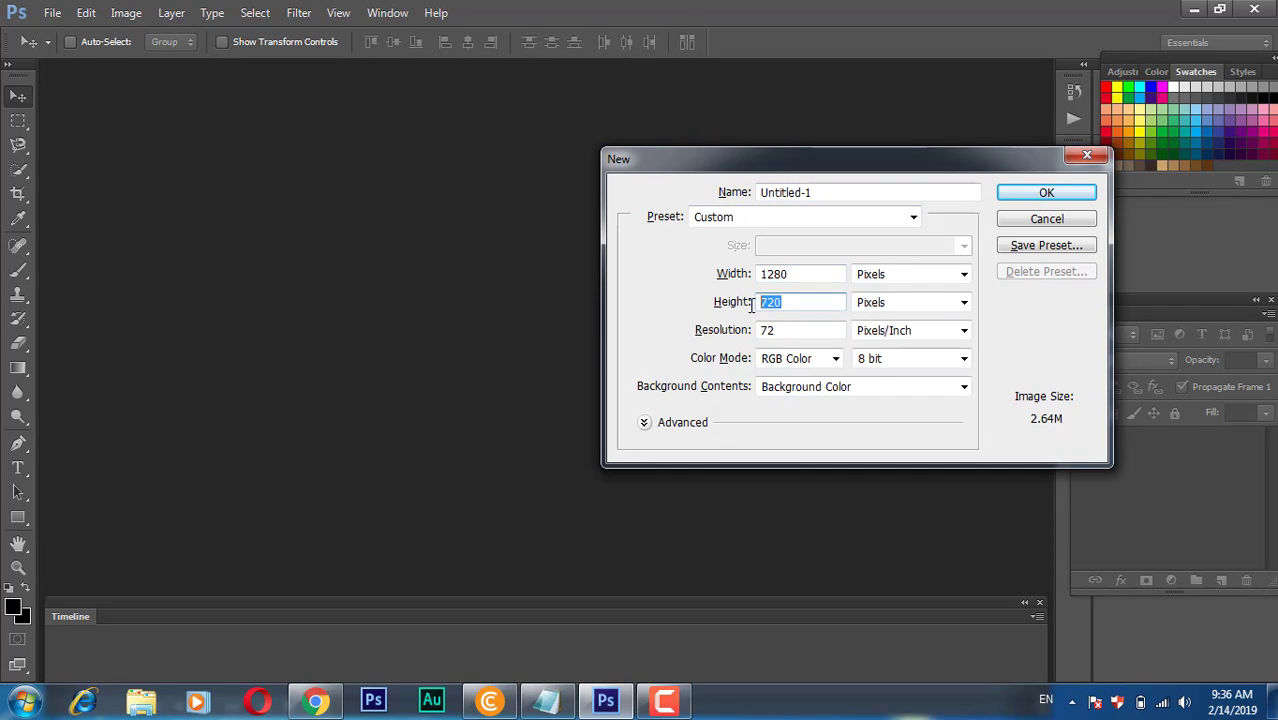
pyautogui.click(903, 393)
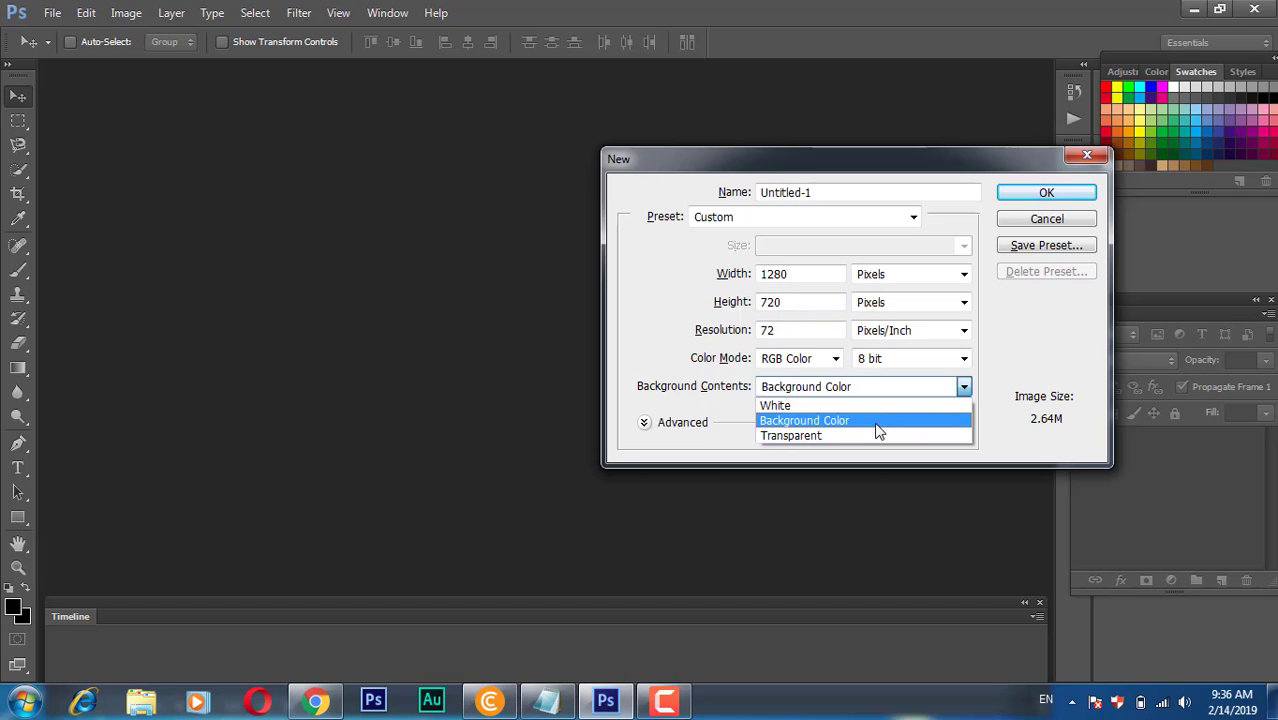
pyautogui.click(876, 425)
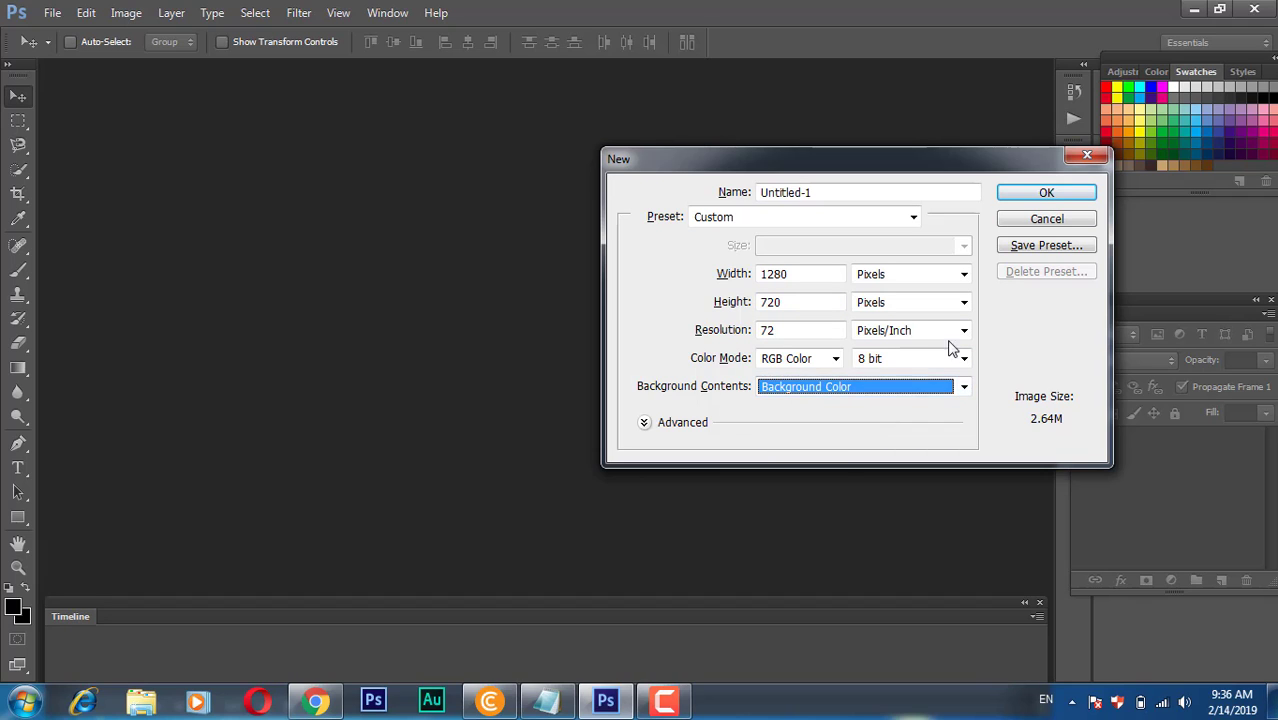
pyautogui.click(1047, 193)
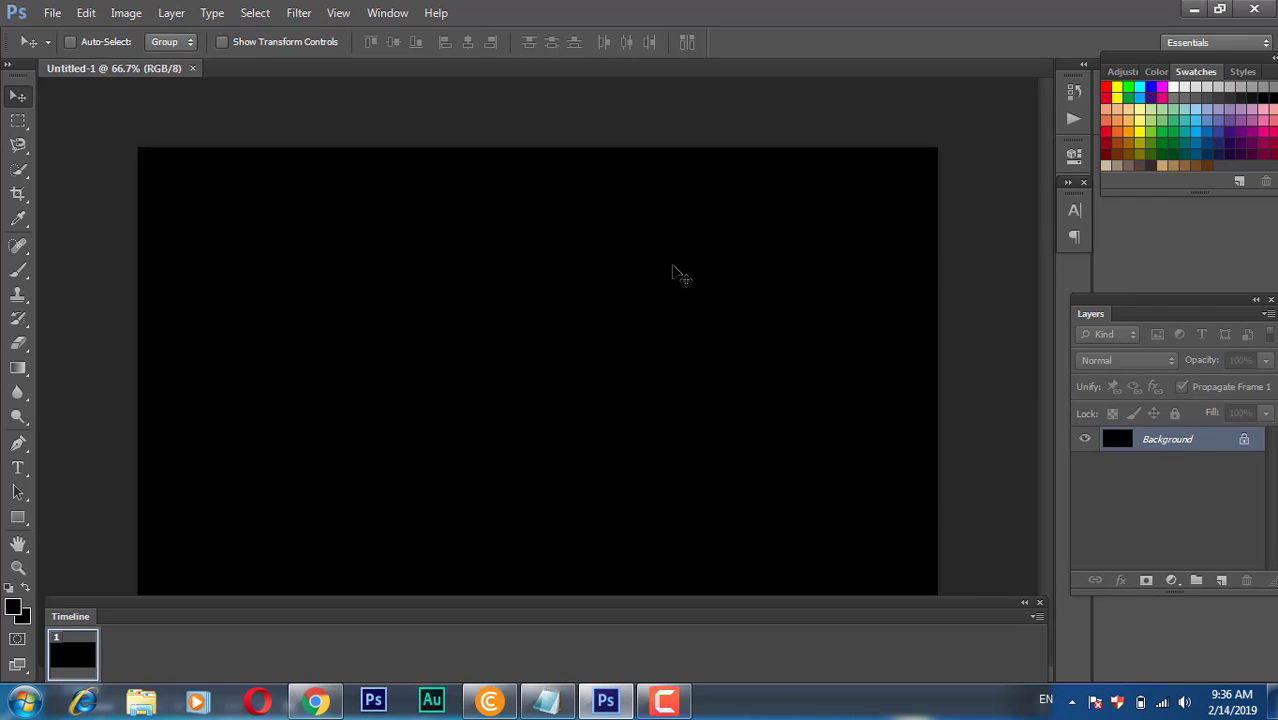
# - Start a text layer left of canvas centre using the Impact font
pyautogui.press('t')
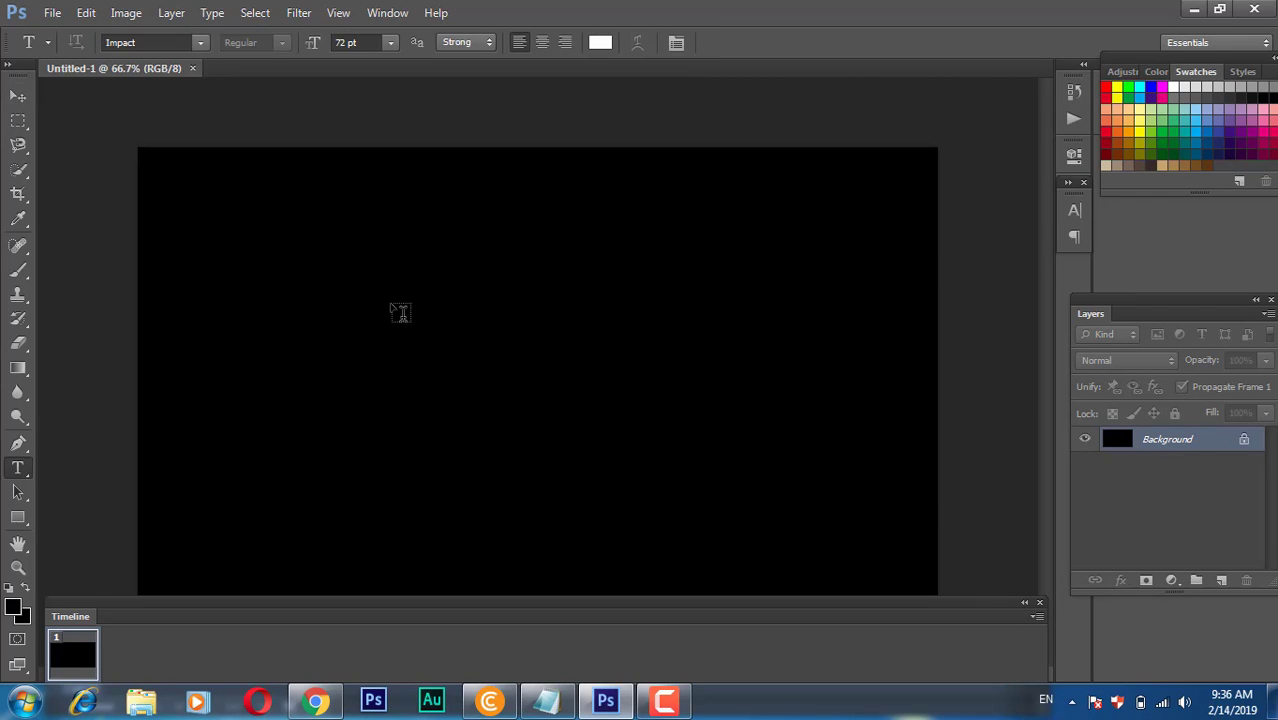
pyautogui.click(375, 373)
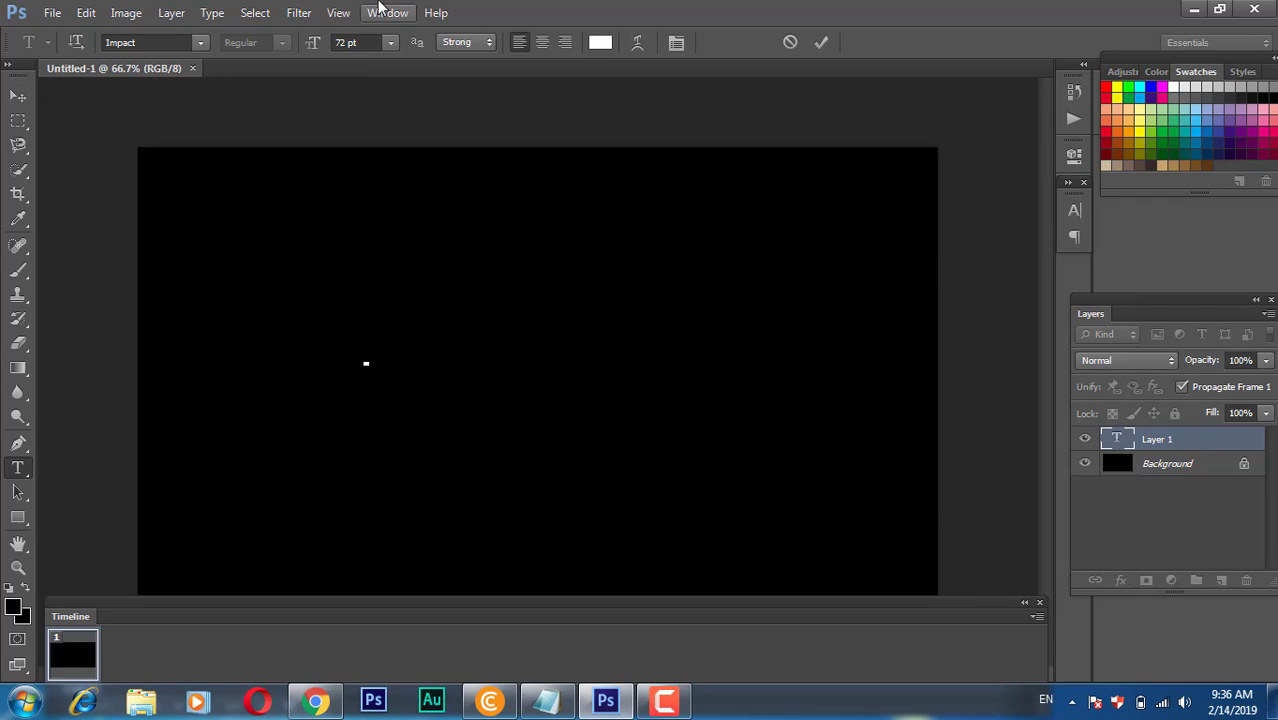
pyautogui.click(345, 43)
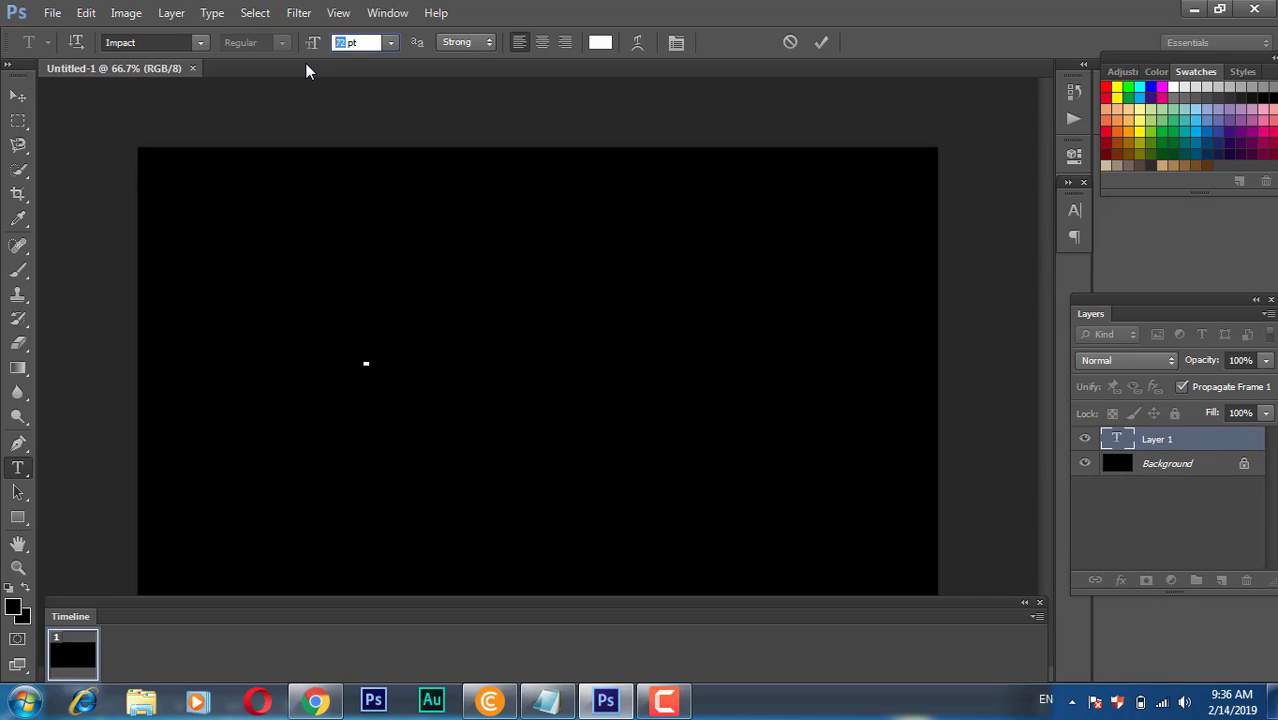
pyautogui.write('100')
pyautogui.press('Return')
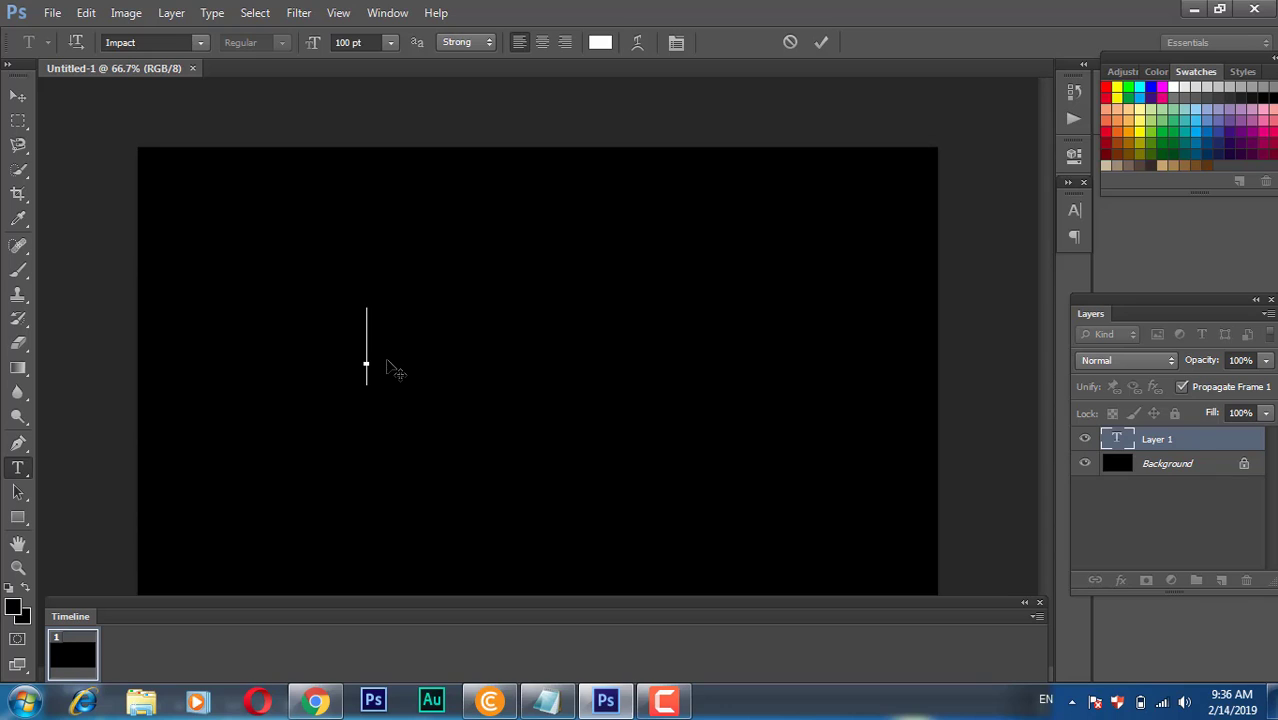
pyautogui.click(202, 42)
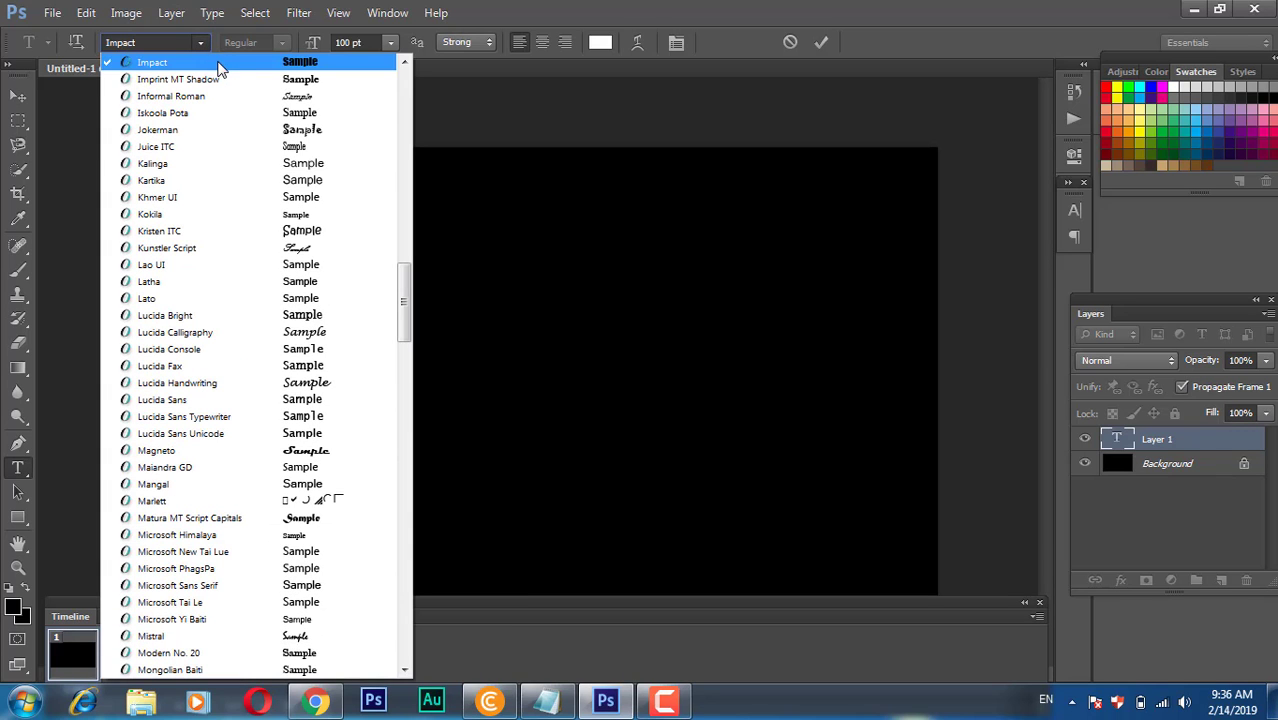
pyautogui.moveTo(408, 325)
pyautogui.mouseDown()
pyautogui.moveTo(408, 398)
pyautogui.moveTo(408, 336)
pyautogui.mouseUp()
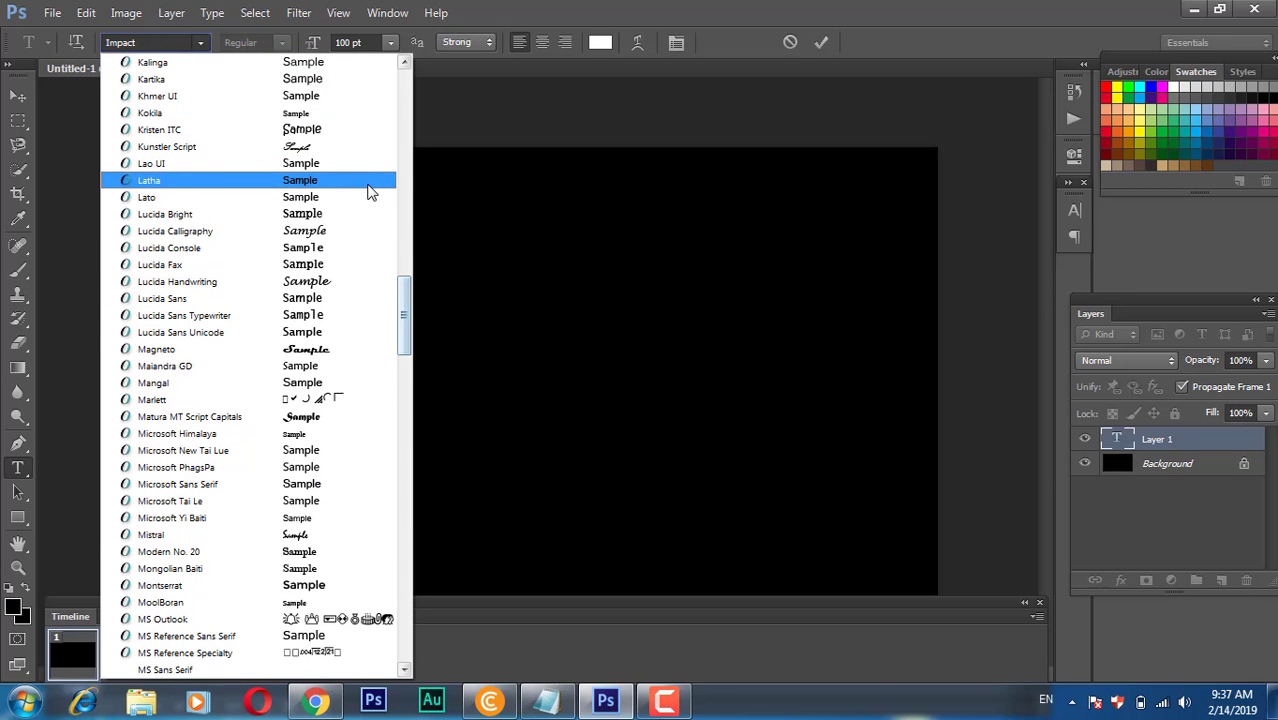
pyautogui.click(652, 6)
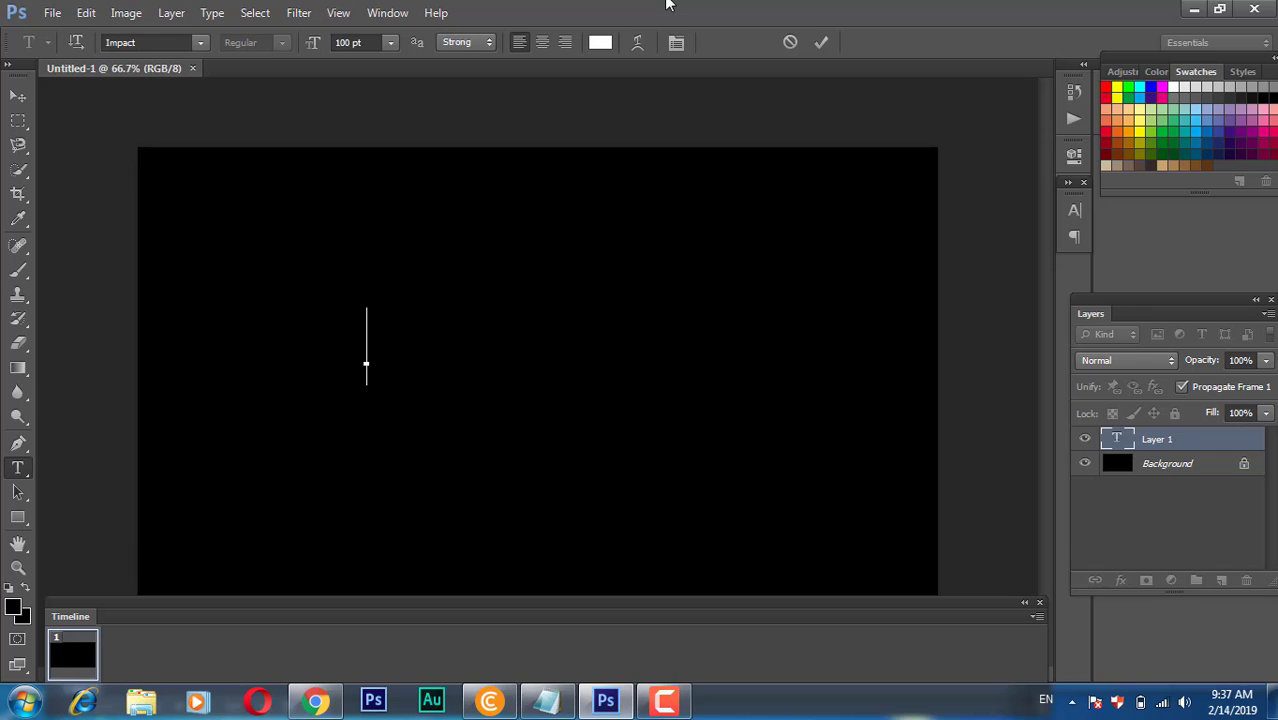
# - Type 'TECH ZAI' at 72 pt and commit the text
pyautogui.write('I')
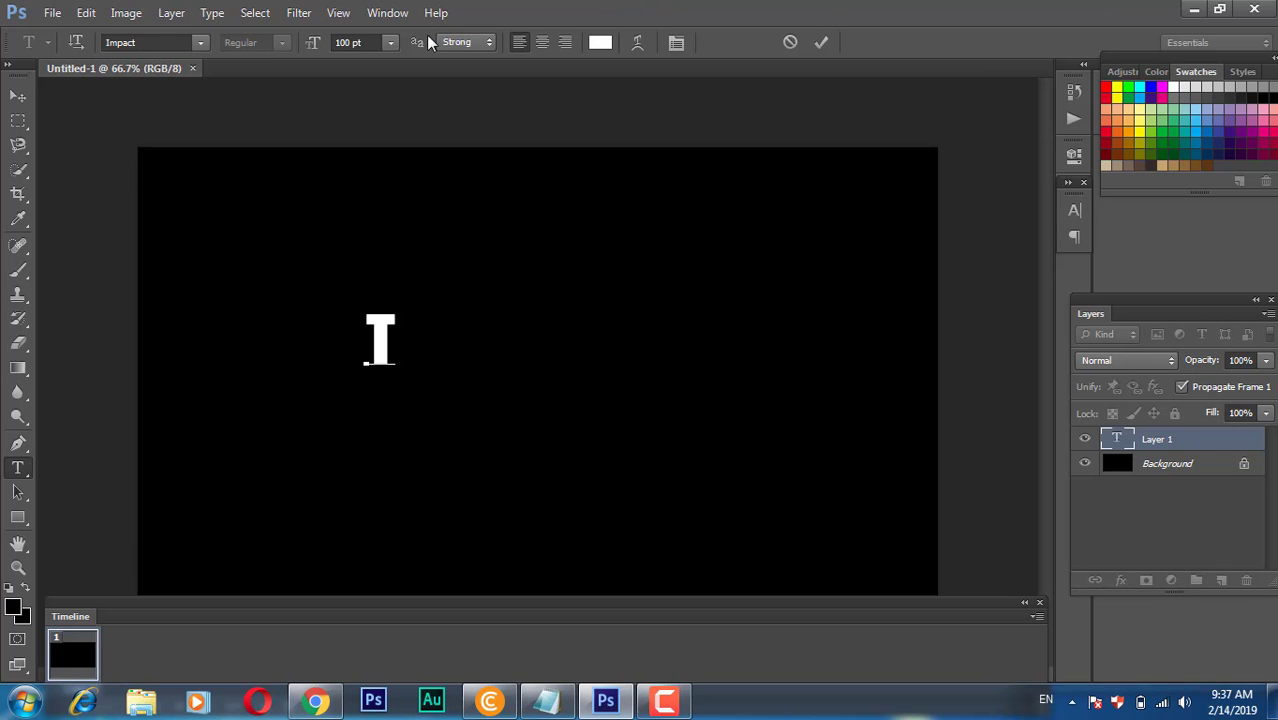
pyautogui.click(389, 43)
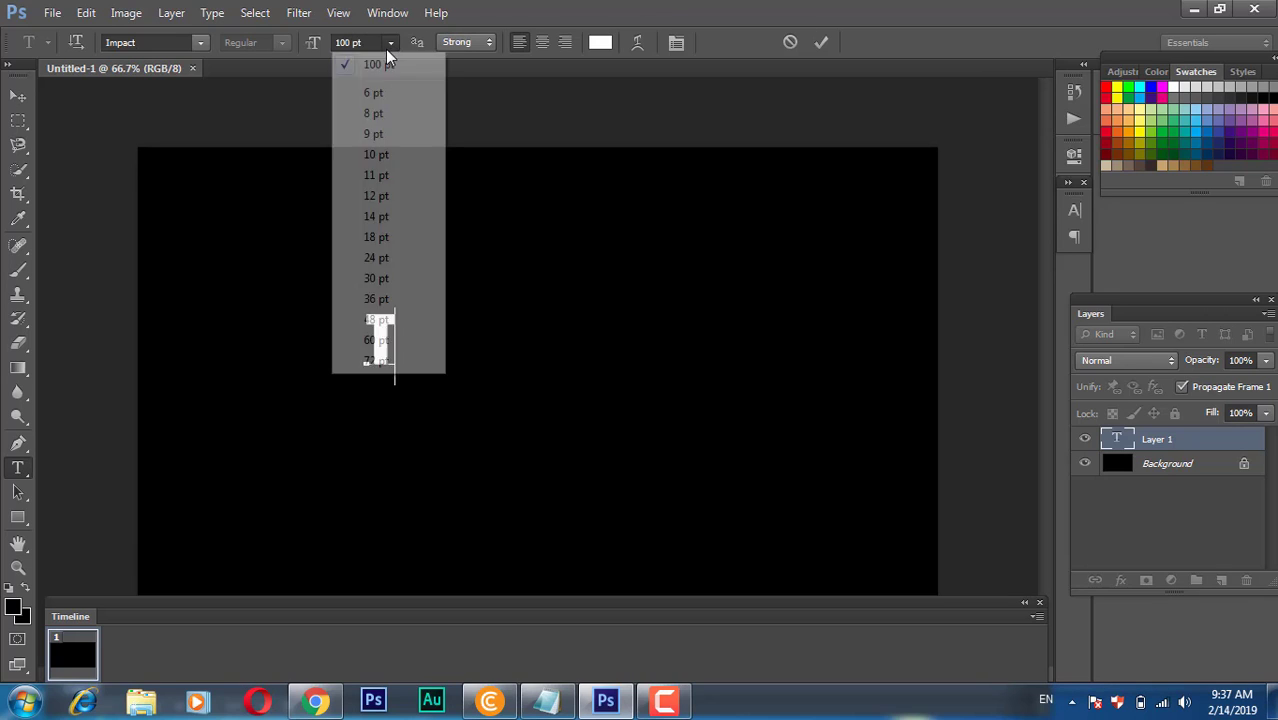
pyautogui.click(388, 360)
pyautogui.write('ec')
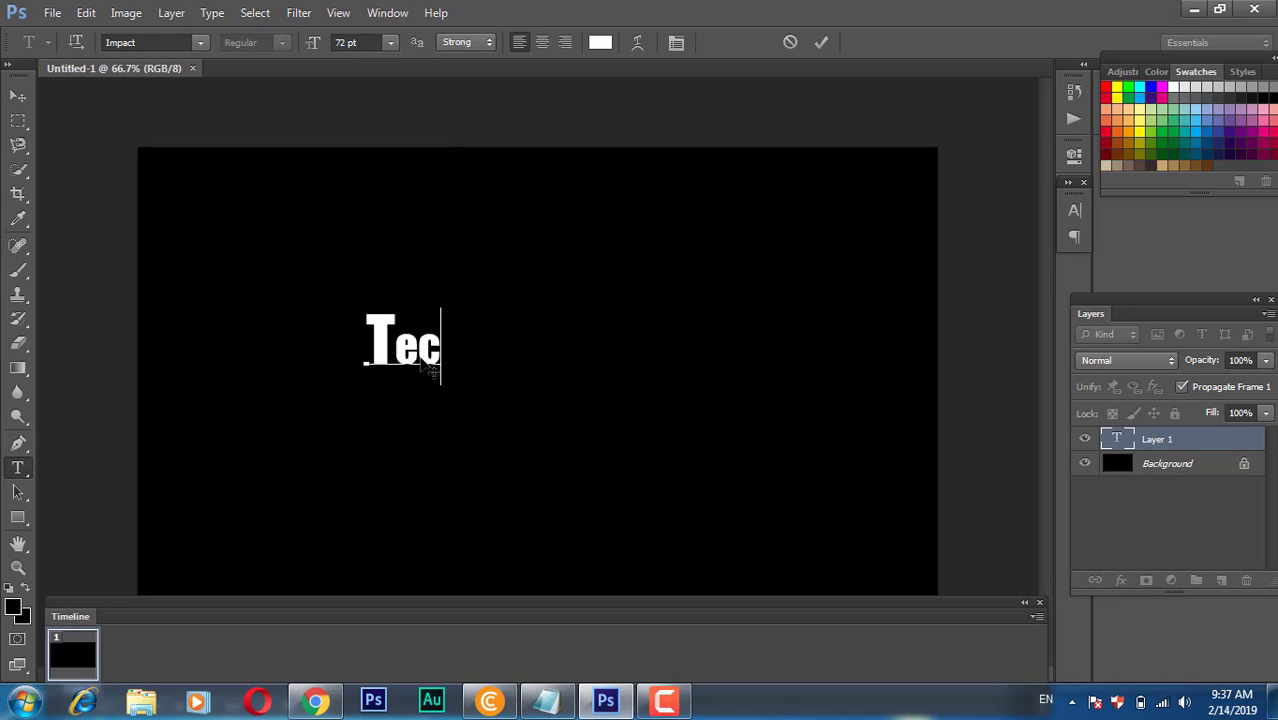
pyautogui.press('BackSpace')
pyautogui.press('BackSpace')
pyautogui.write('ECH ZAI')
pyautogui.hotkey('ctrl', 'Return')
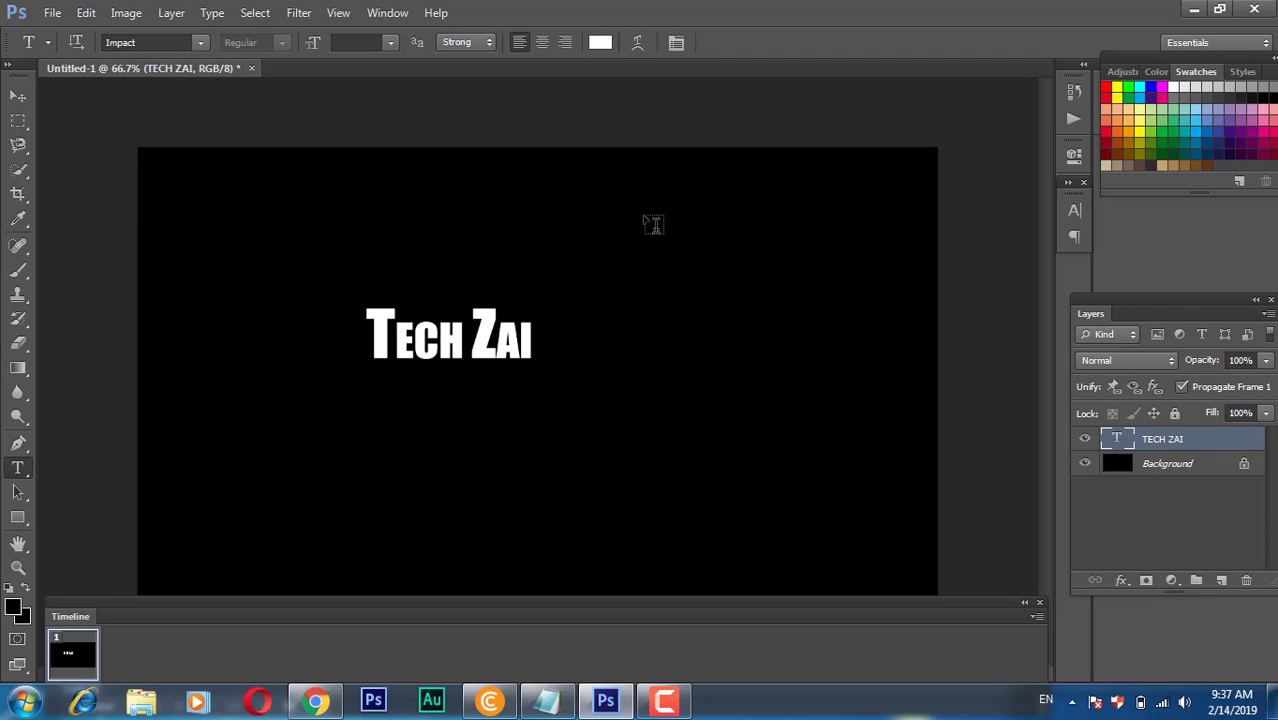
# - Scale the TECH ZAI text to about 244% and shift it toward the canvas centre
pyautogui.press('v')
pyautogui.hotkey('ctrl', 't')
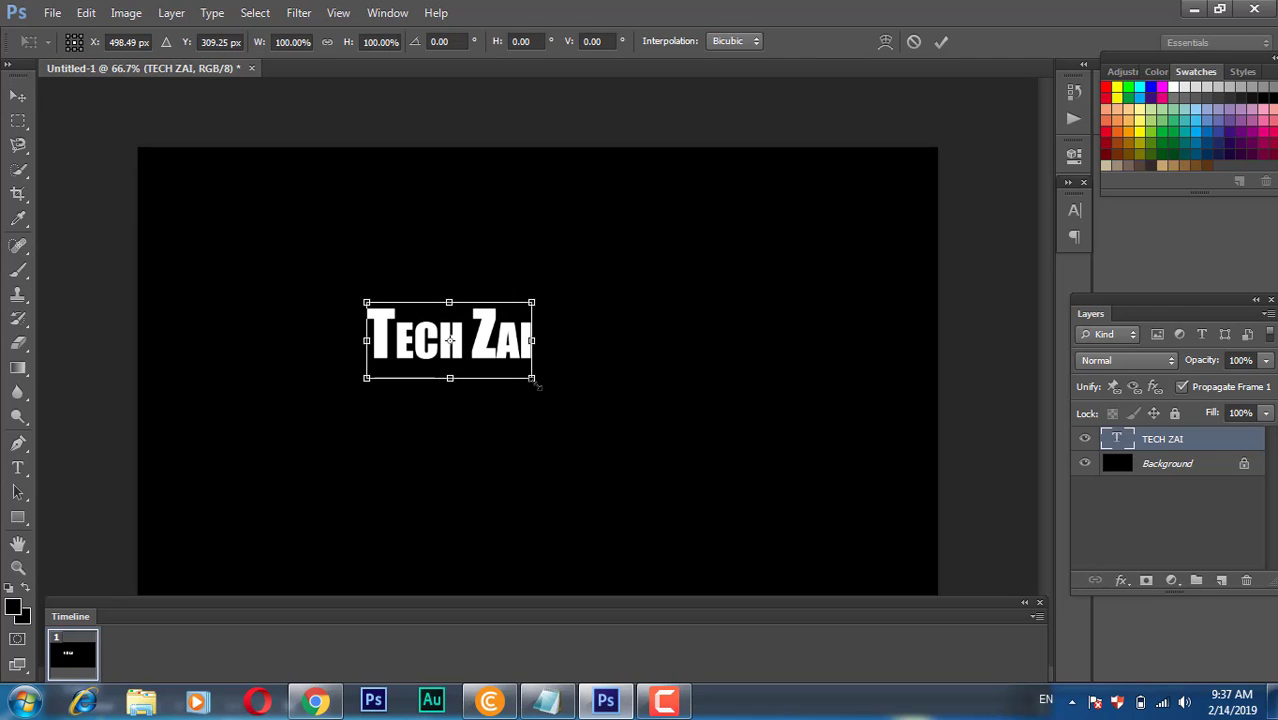
pyautogui.moveTo(537, 384); pyautogui.dragTo(666, 423)
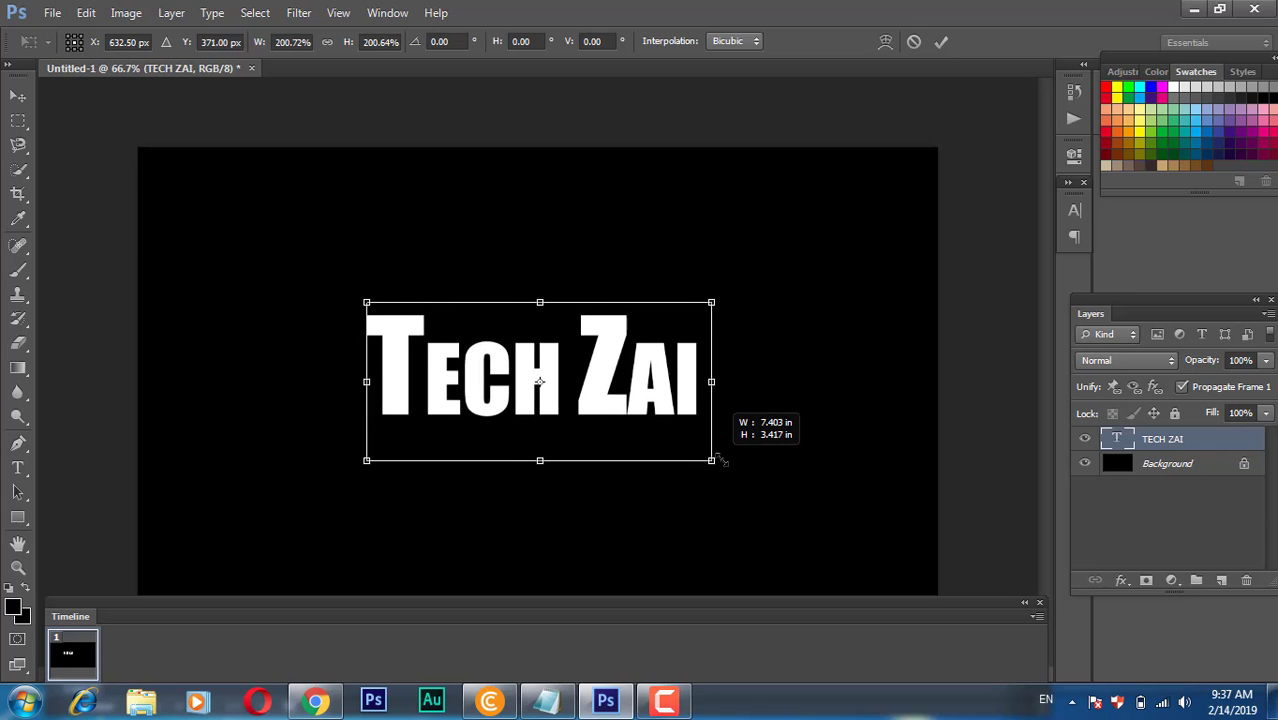
pyautogui.moveTo(666, 423); pyautogui.dragTo(746, 470)
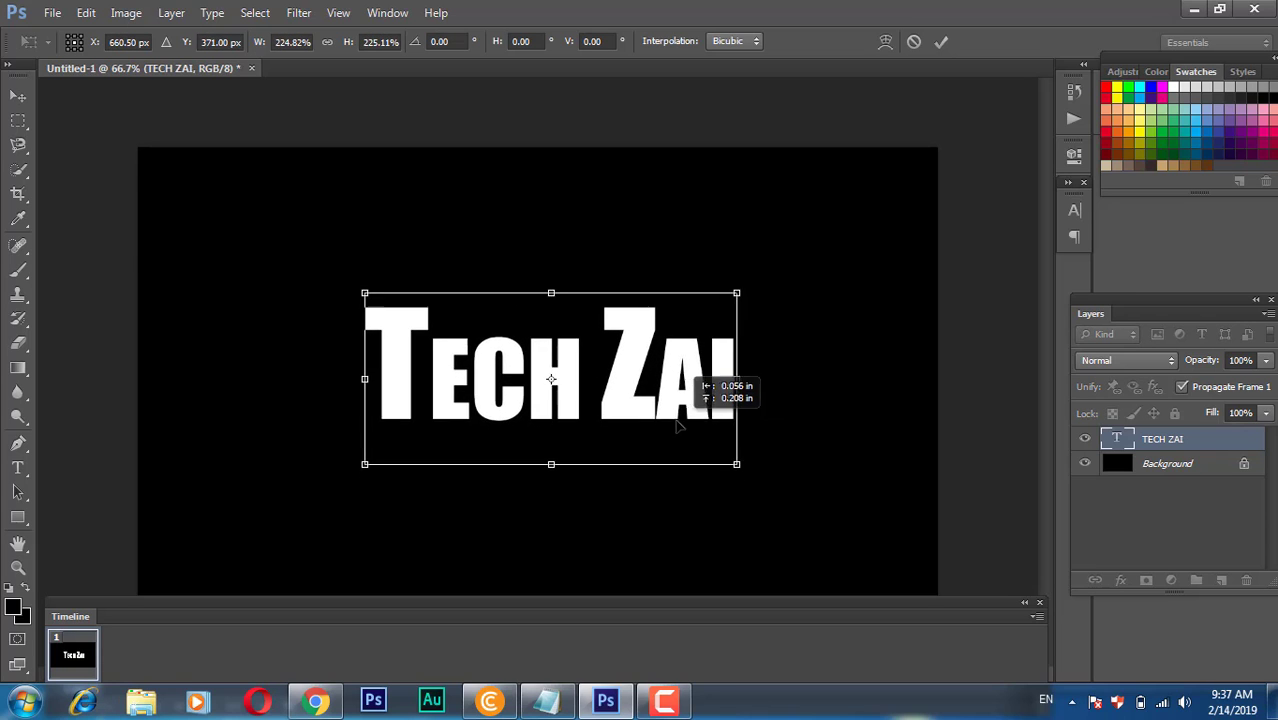
pyautogui.moveTo(683, 432); pyautogui.dragTo(650, 400)
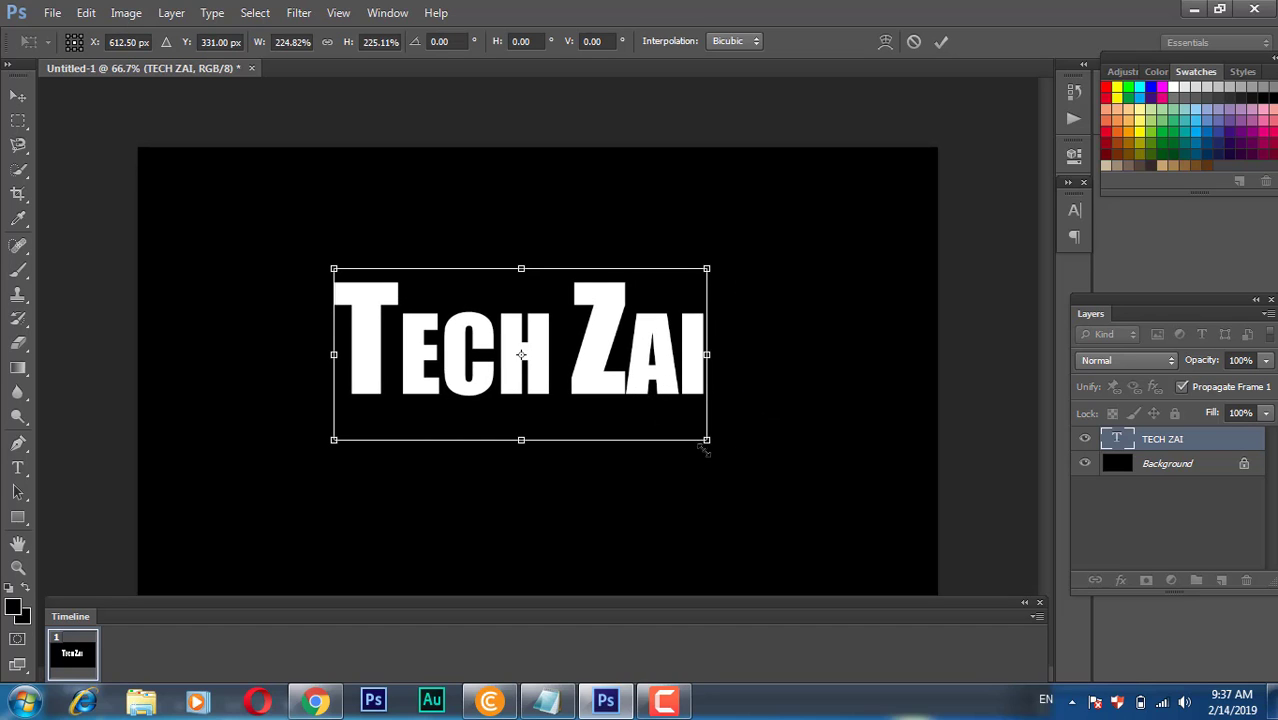
pyautogui.moveTo(708, 442)
pyautogui.mouseDown()
pyautogui.moveTo(740, 453)
pyautogui.moveTo(676, 429)
pyautogui.mouseUp()
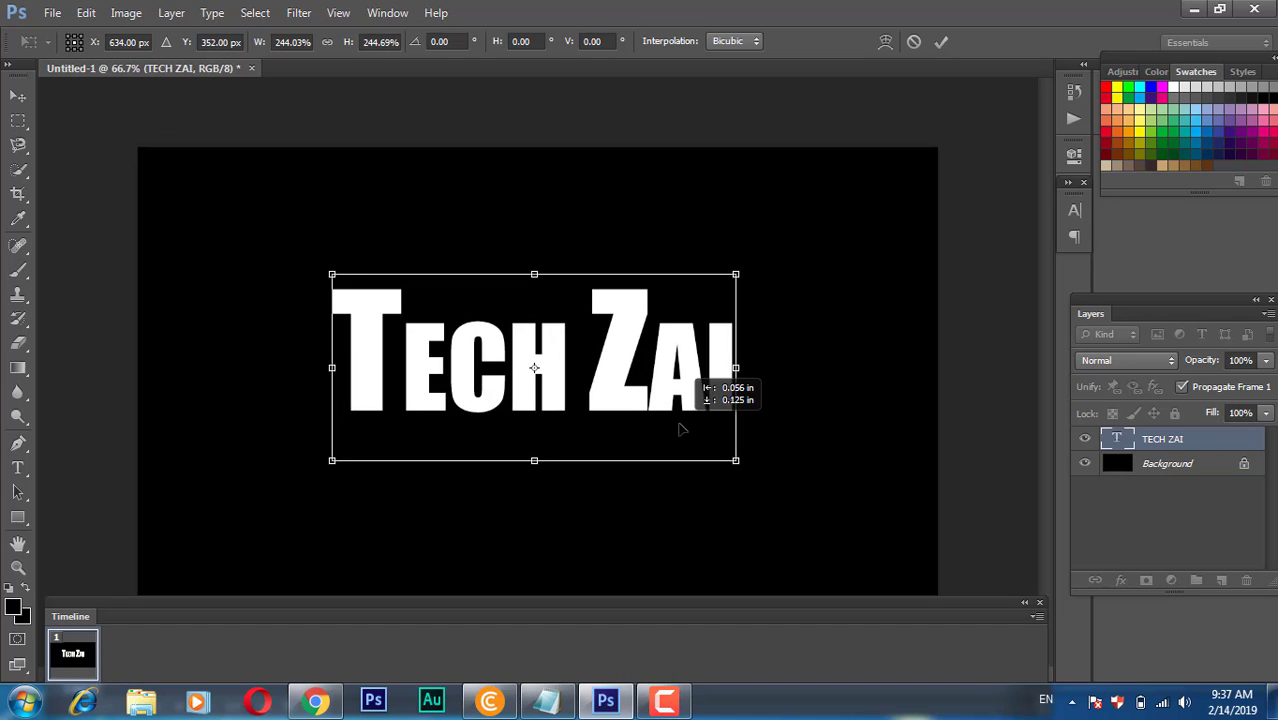
pyautogui.press('Return')
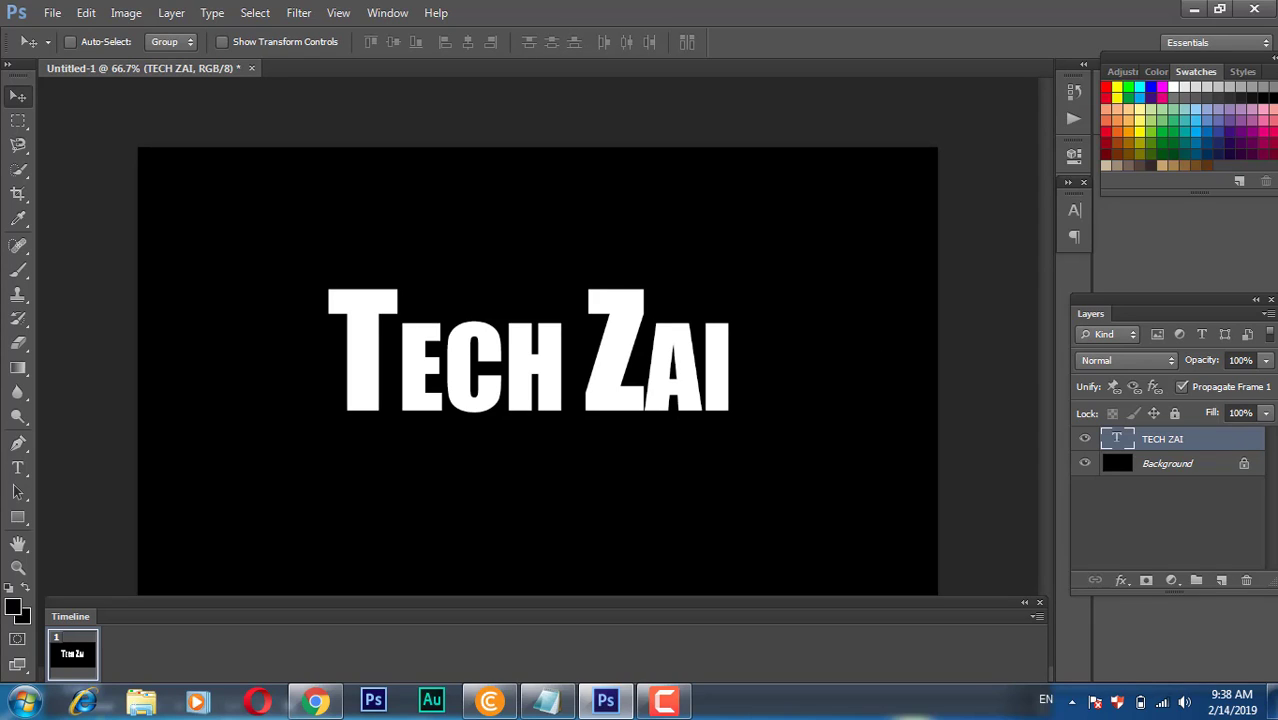
# - Duplicate the TECH ZAI layer to create a TECH ZAI copy above it
pyautogui.click(1211, 467)
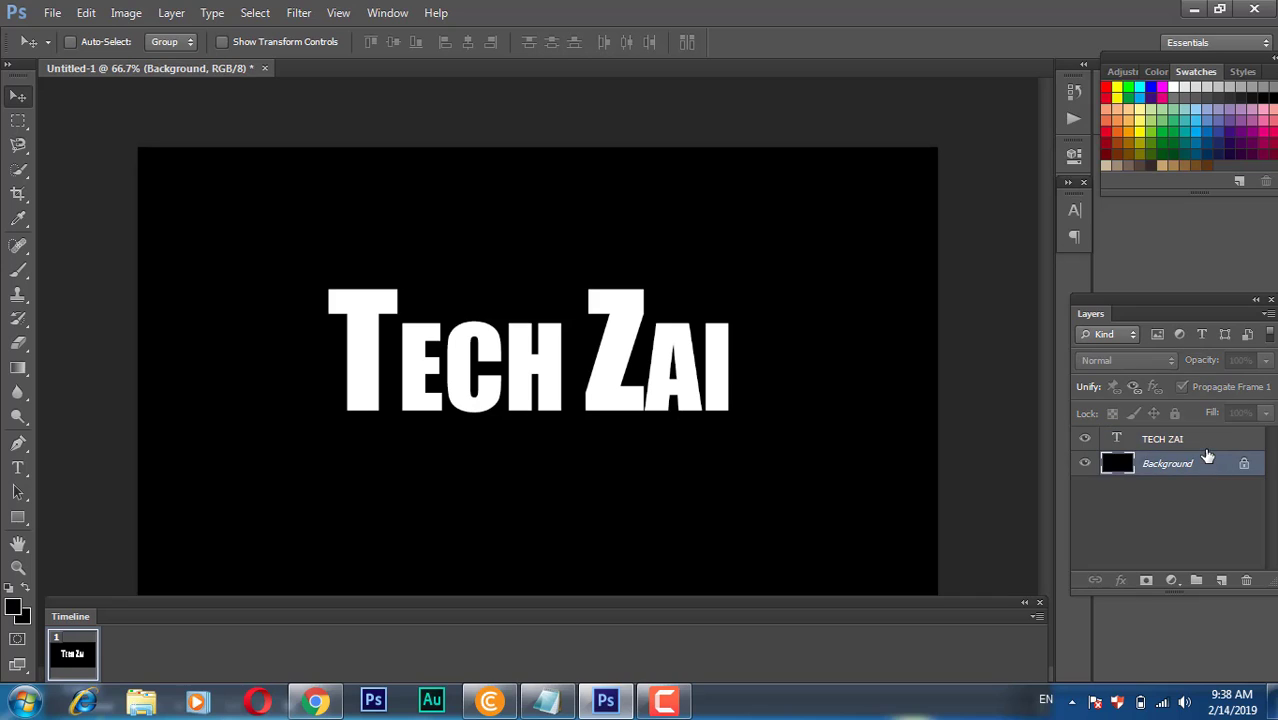
pyautogui.click(1207, 445)
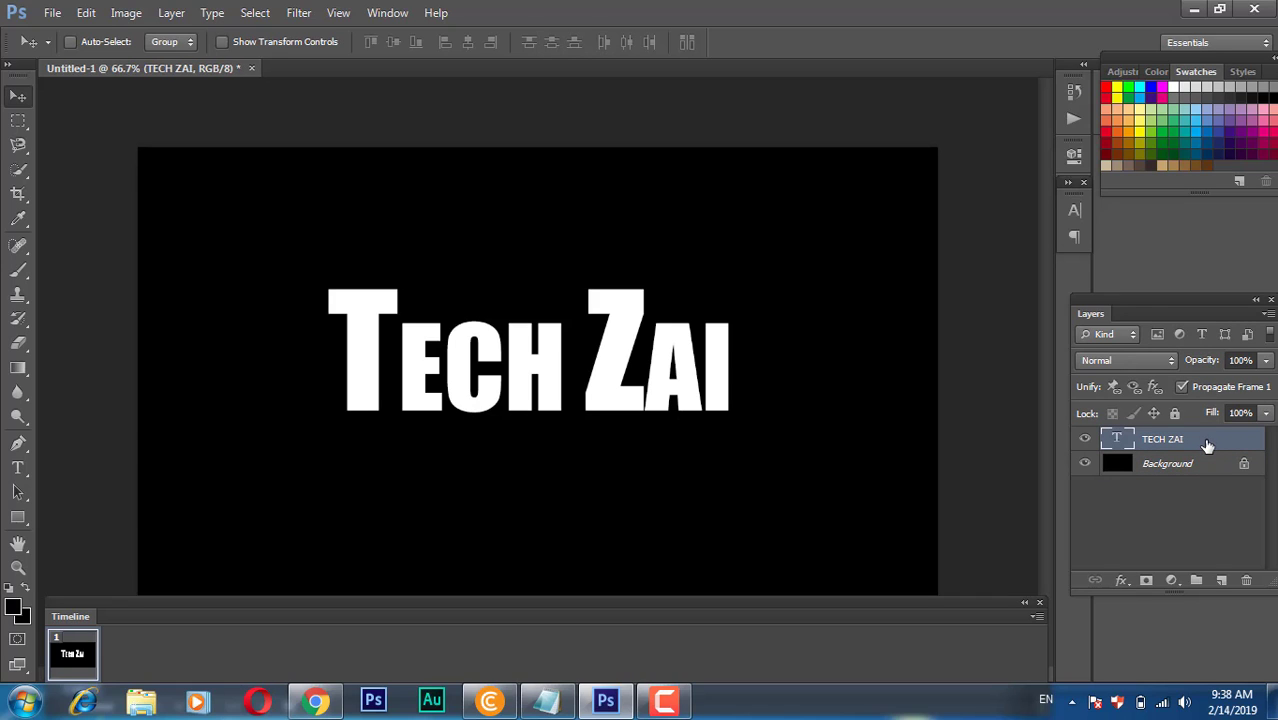
pyautogui.moveTo(1207, 445)
pyautogui.mouseDown()
pyautogui.moveTo(1220, 586)
pyautogui.moveTo(1200, 560)
pyautogui.mouseUp()
pyautogui.hotkey('ctrl', 'j')
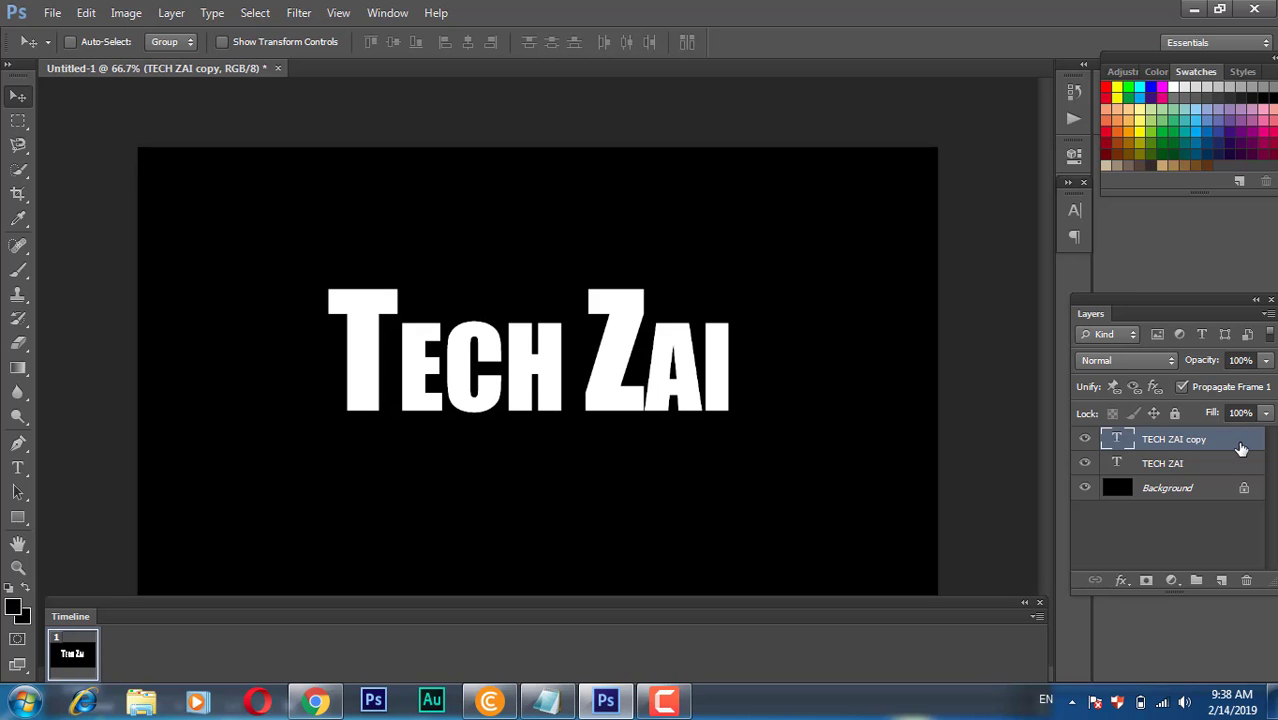
# - In the TECH ZAI copy's Blending Options, uncheck the G and B channels, leaving only R
pyautogui.rightClick(1240, 448)
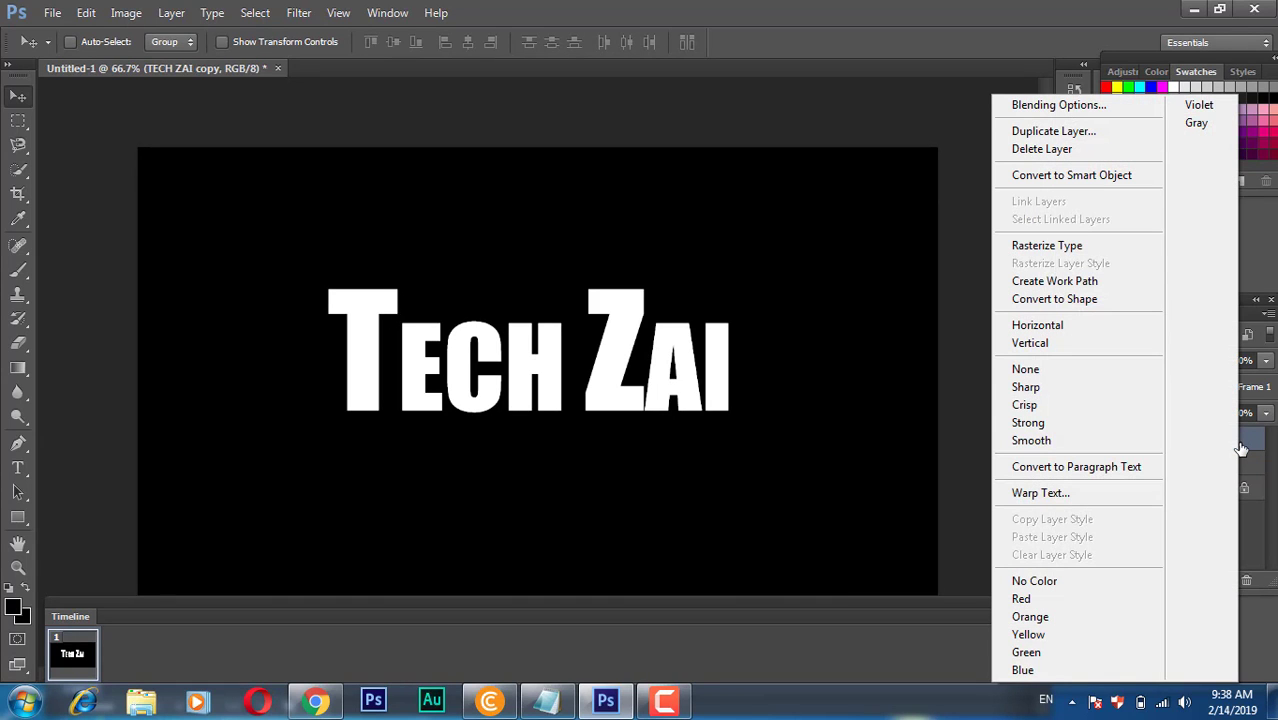
pyautogui.click(1117, 104)
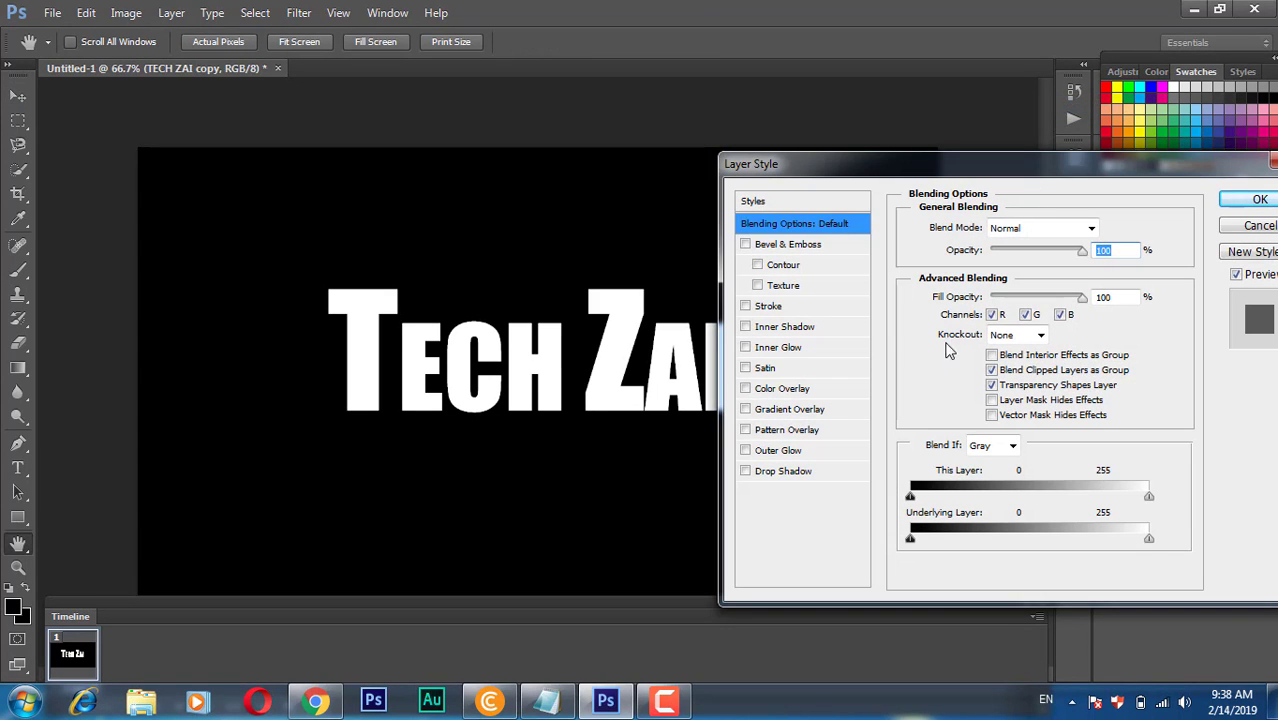
pyautogui.moveTo(995, 170); pyautogui.dragTo(818, 174)
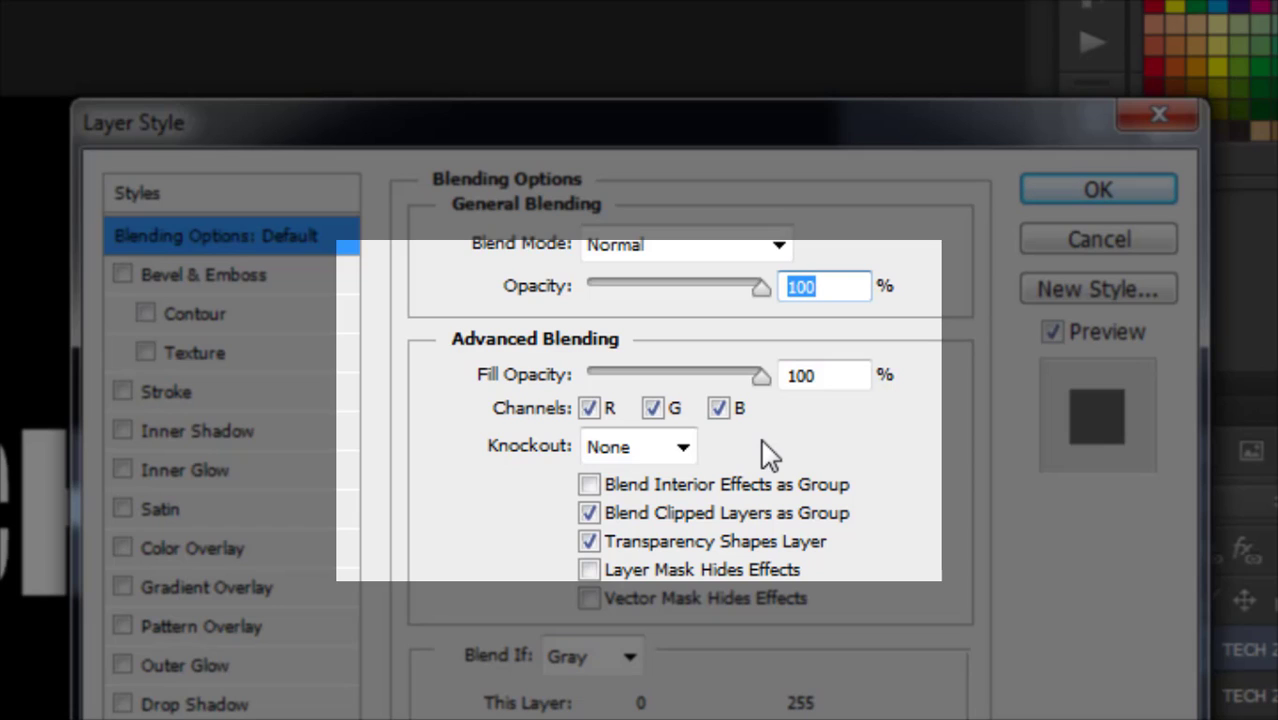
pyautogui.click(654, 408)
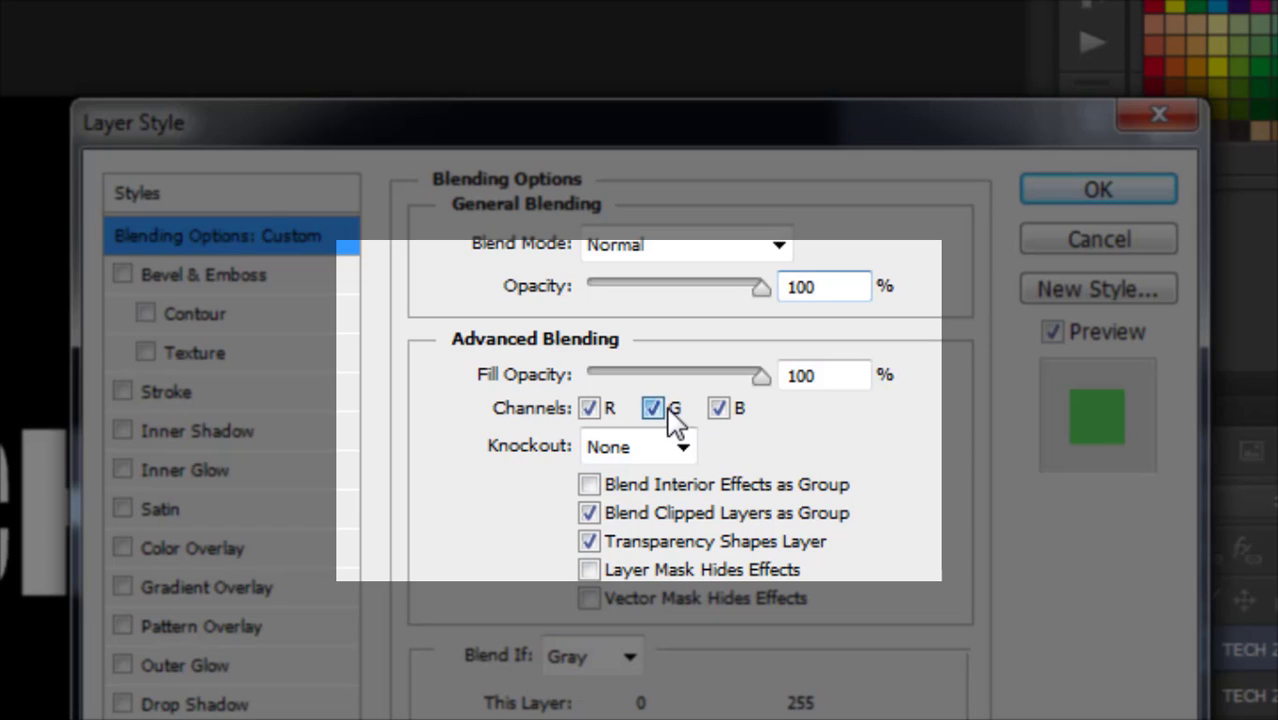
pyautogui.click(718, 408)
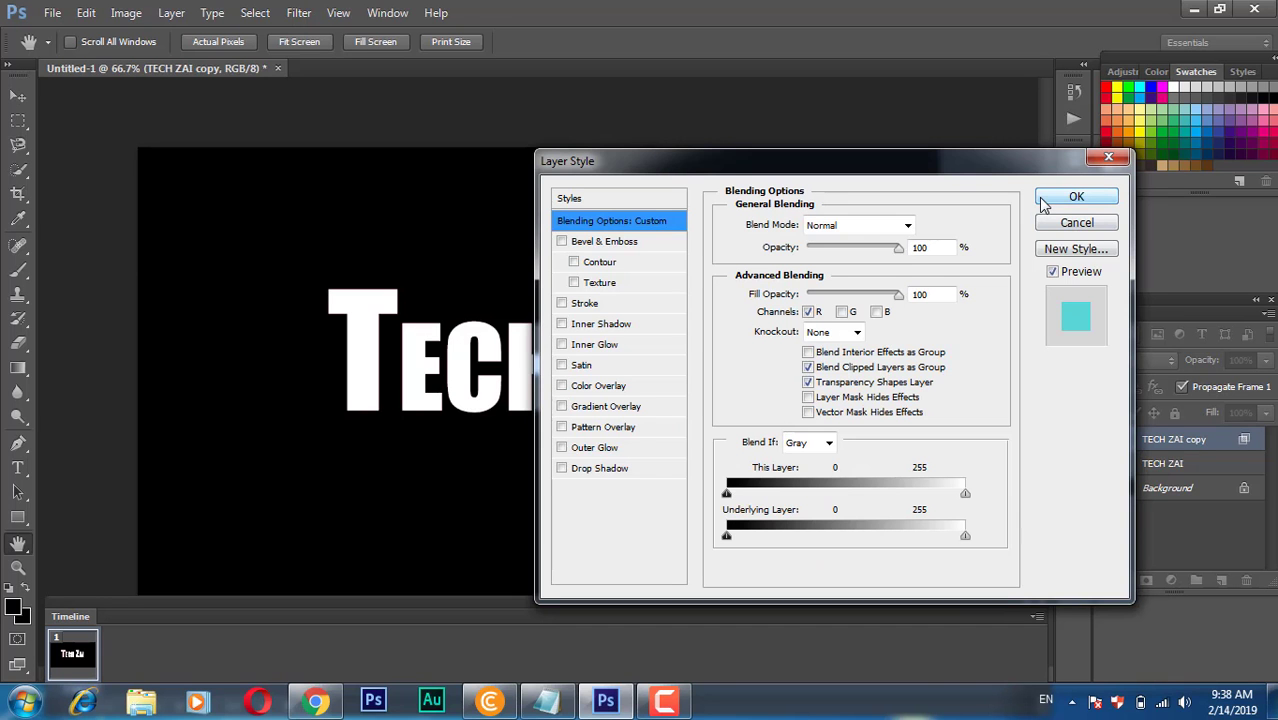
pyautogui.click(1043, 200)
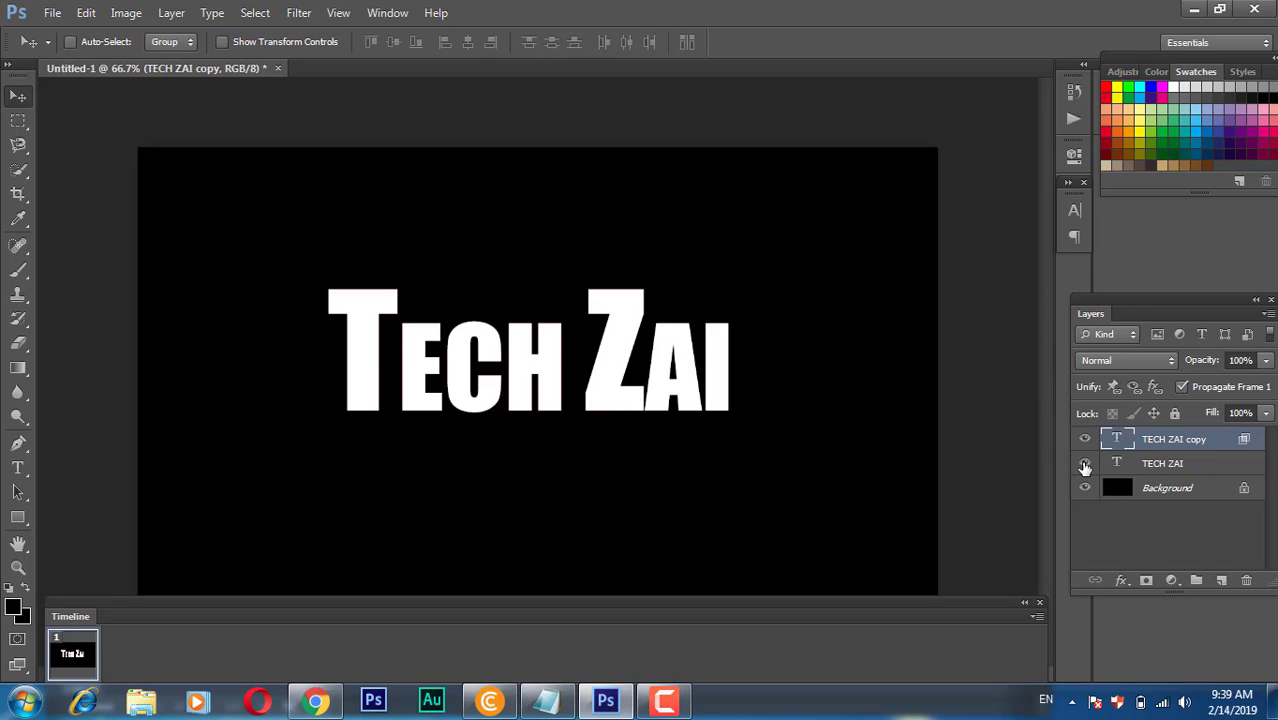
pyautogui.click(1085, 465)
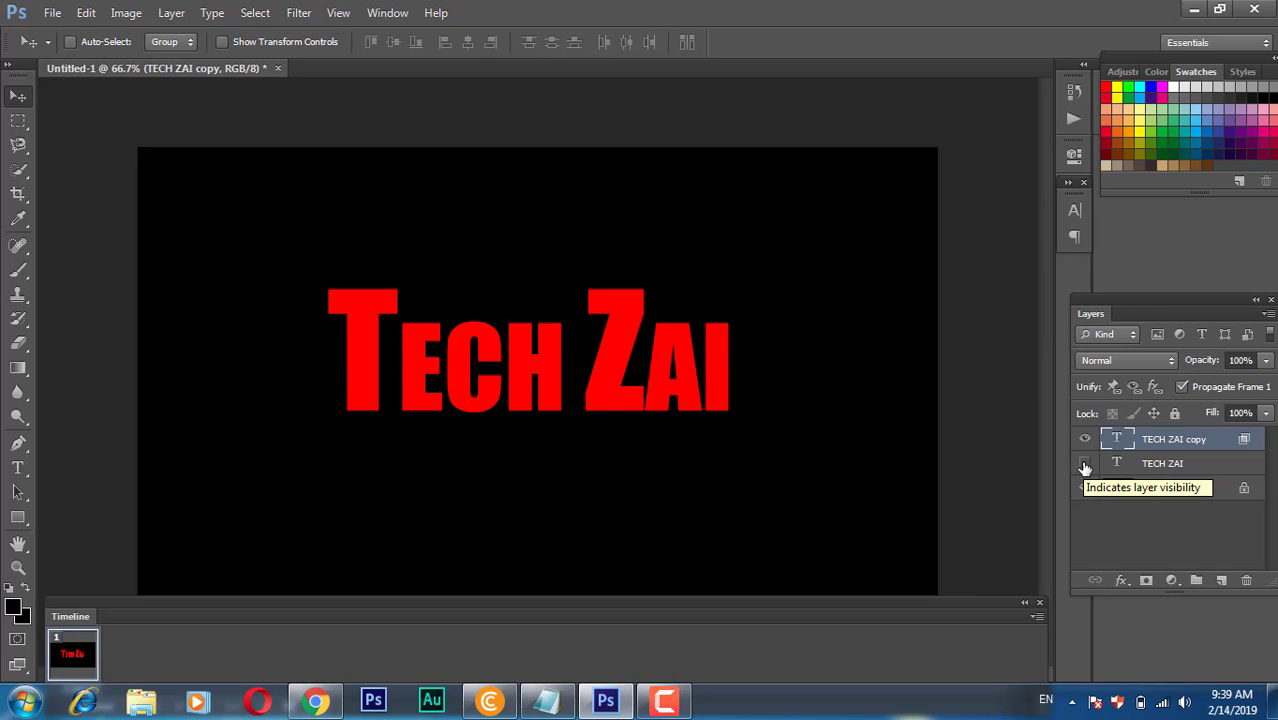
pyautogui.click(1085, 464)
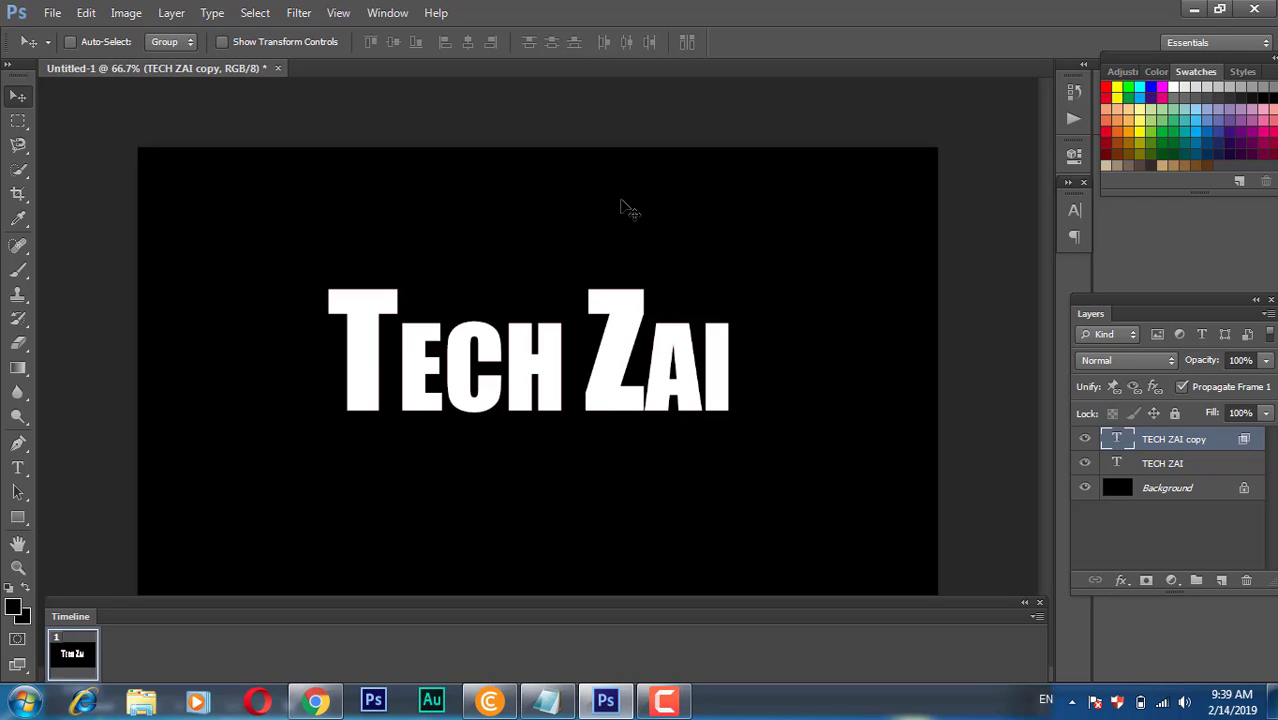
pyautogui.press('Left')
pyautogui.press('Left')
pyautogui.press('Left')
pyautogui.press('Left')
pyautogui.press('Left')
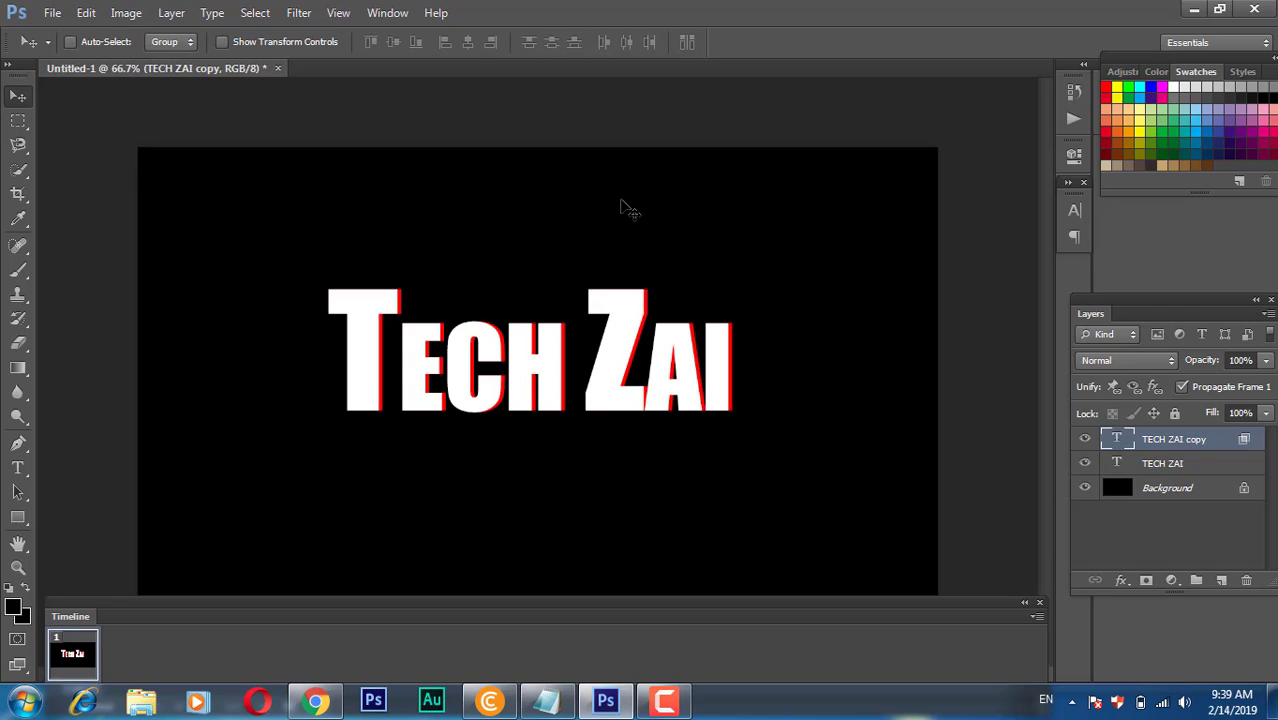
pyautogui.press('Left')
pyautogui.press('Left')
pyautogui.press('Left')
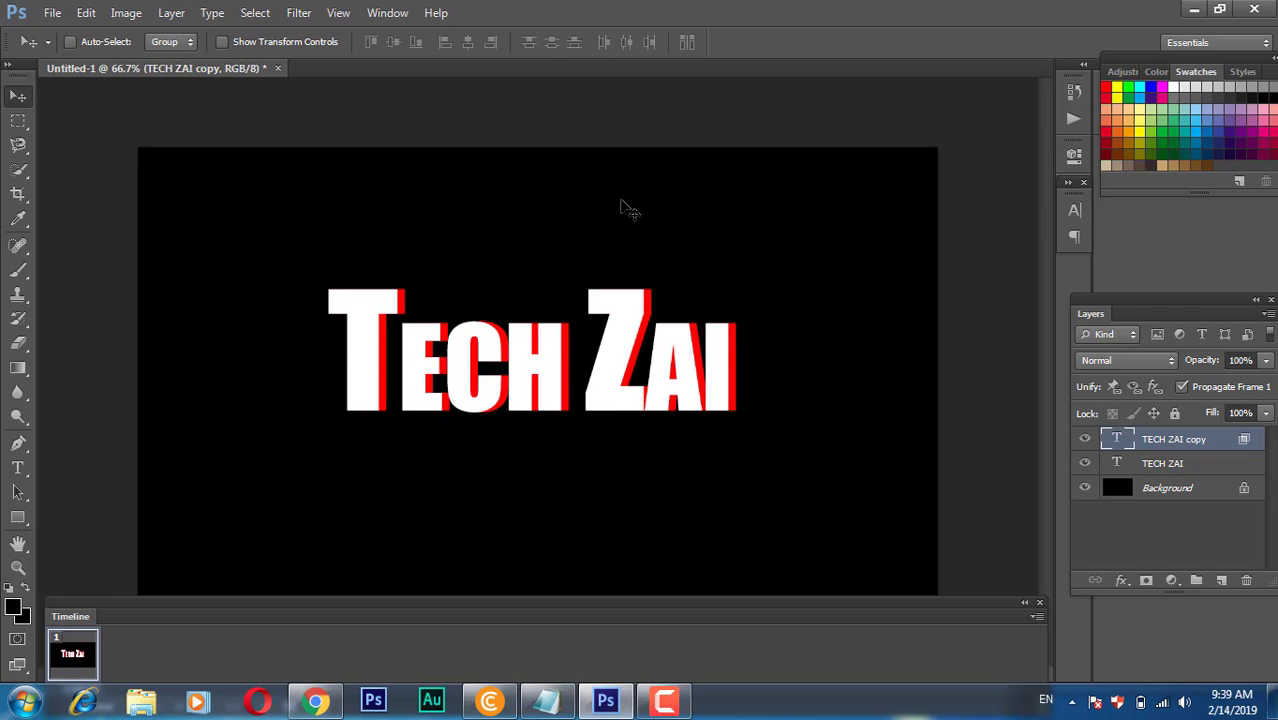
pyautogui.press('Left')
pyautogui.press('Left')
pyautogui.press('Left')
pyautogui.press('Left')
pyautogui.press('Left')
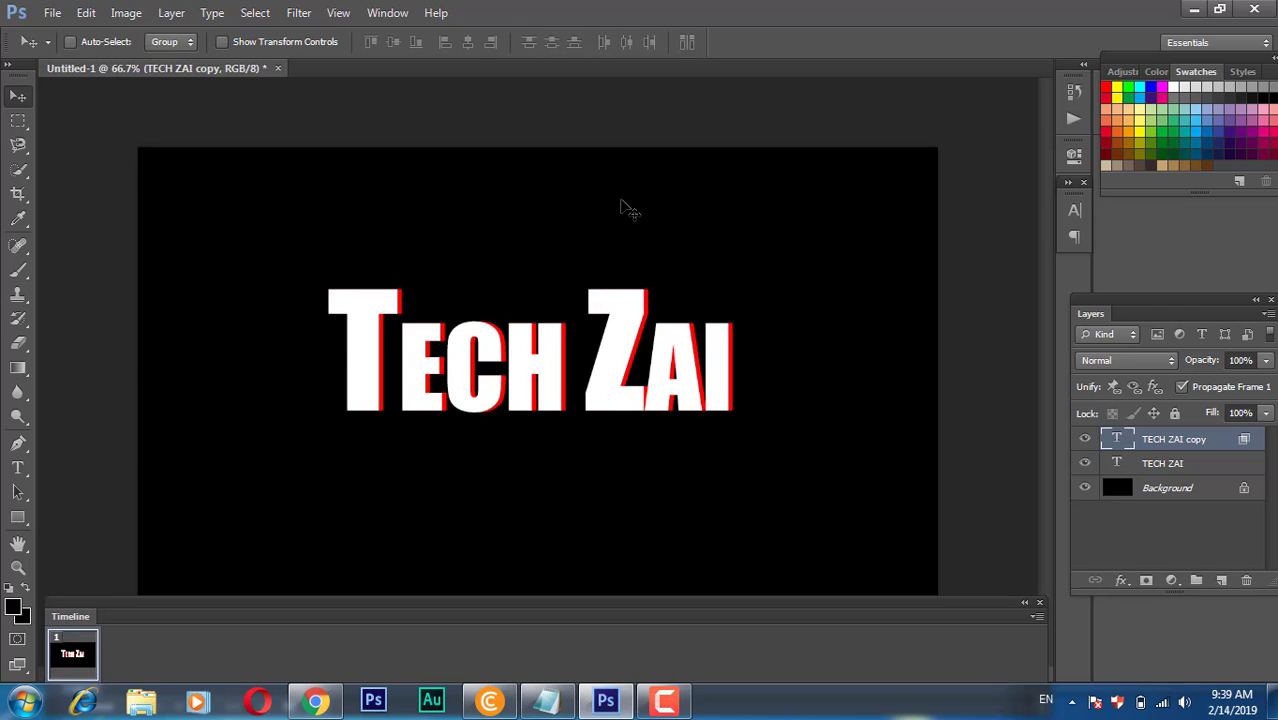
pyautogui.press('Left')
pyautogui.press('Left')
pyautogui.press('Left')
pyautogui.press('Left')
pyautogui.press('Left')
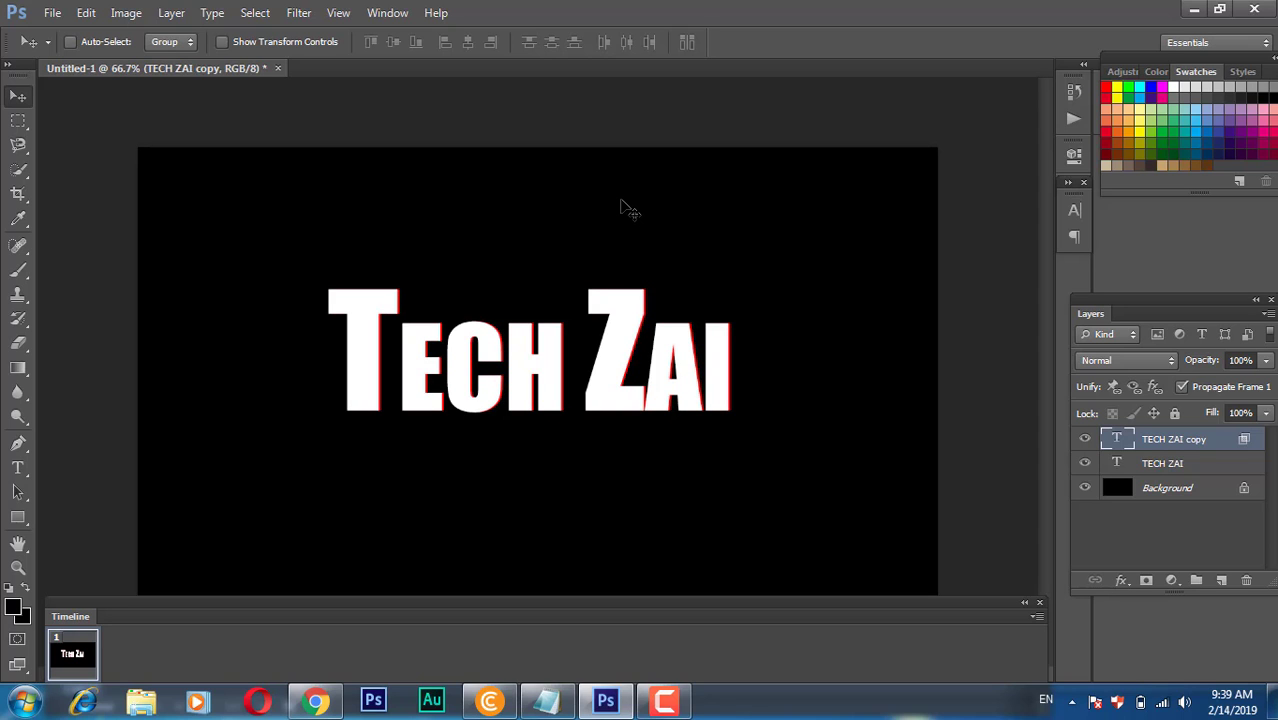
pyautogui.hotkey('shift', 'Right')
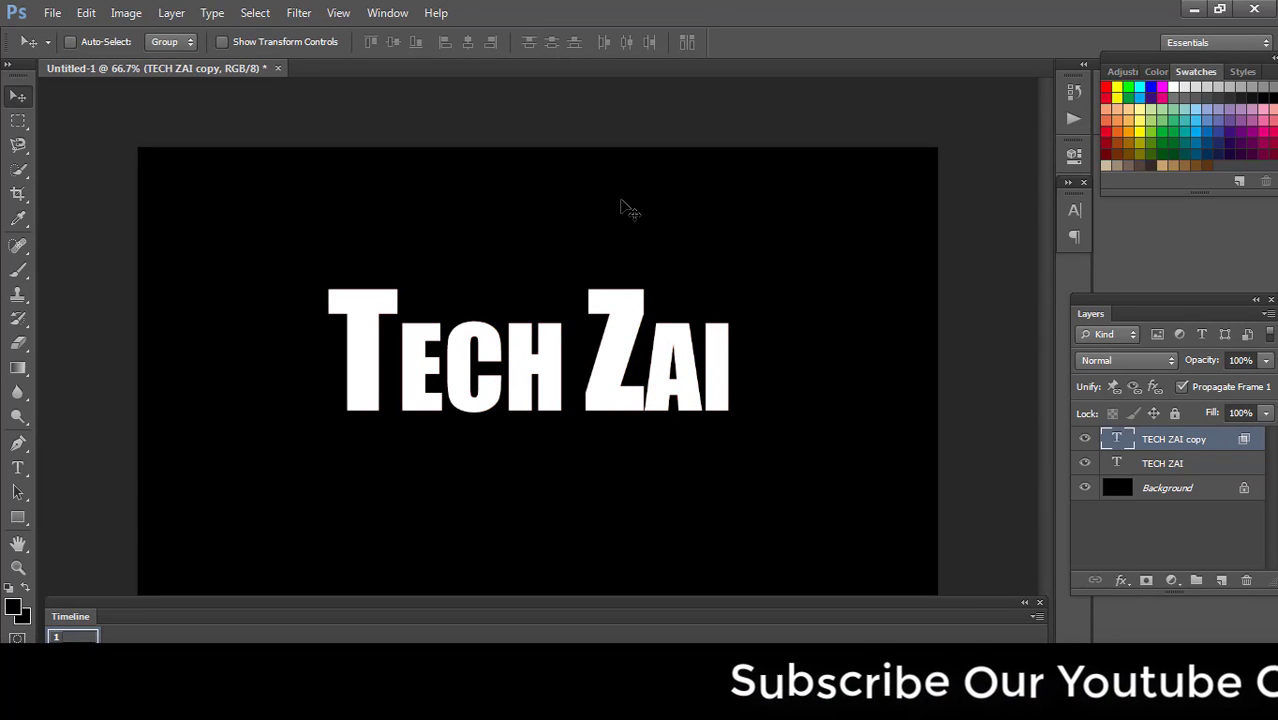
pyautogui.hotkey('shift', 'Right')
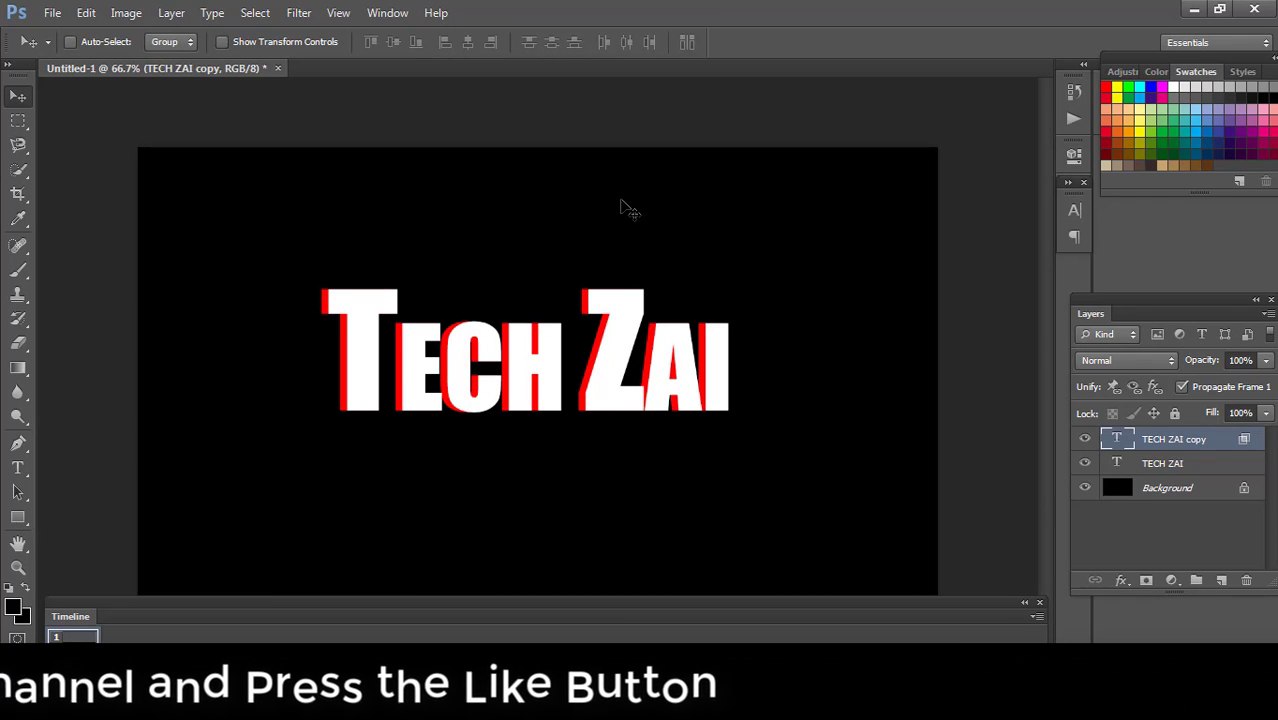
pyautogui.hotkey('shift', 'Right')
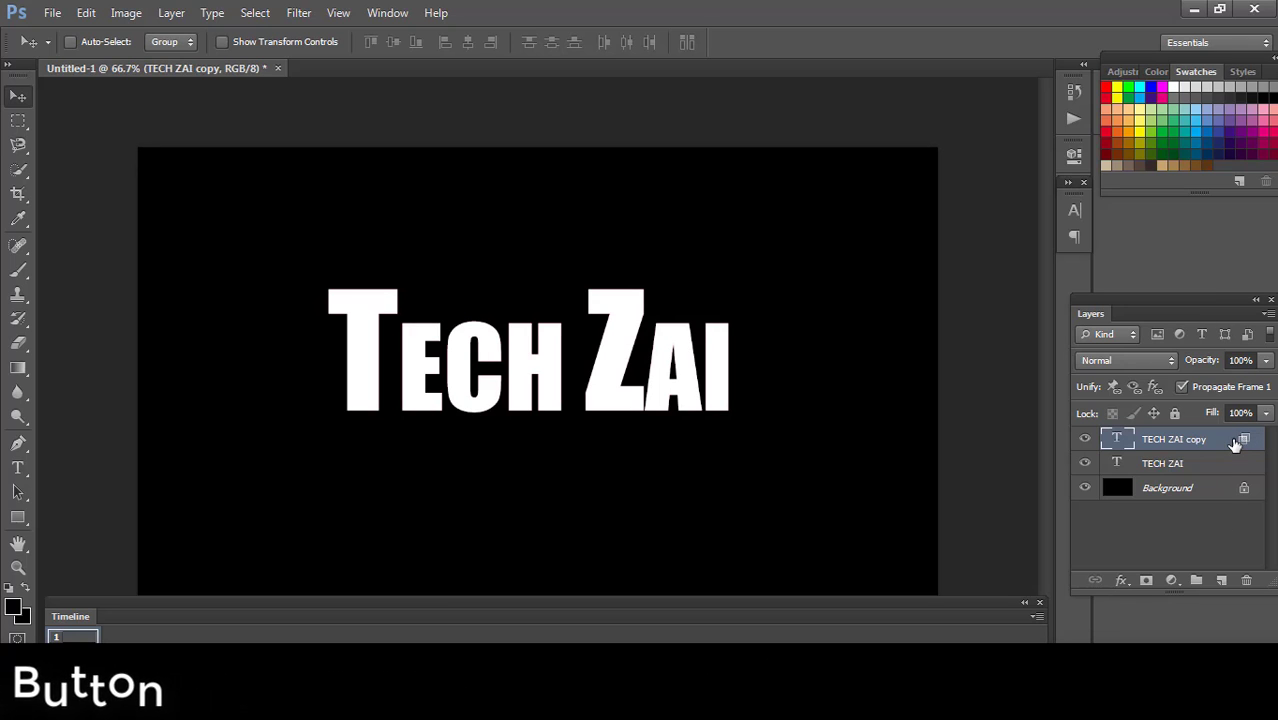
# - Switch the TECH ZAI copy's blending from R to B only and nudge it right twice
pyautogui.rightClick(1235, 441)
pyautogui.click(1050, 105)
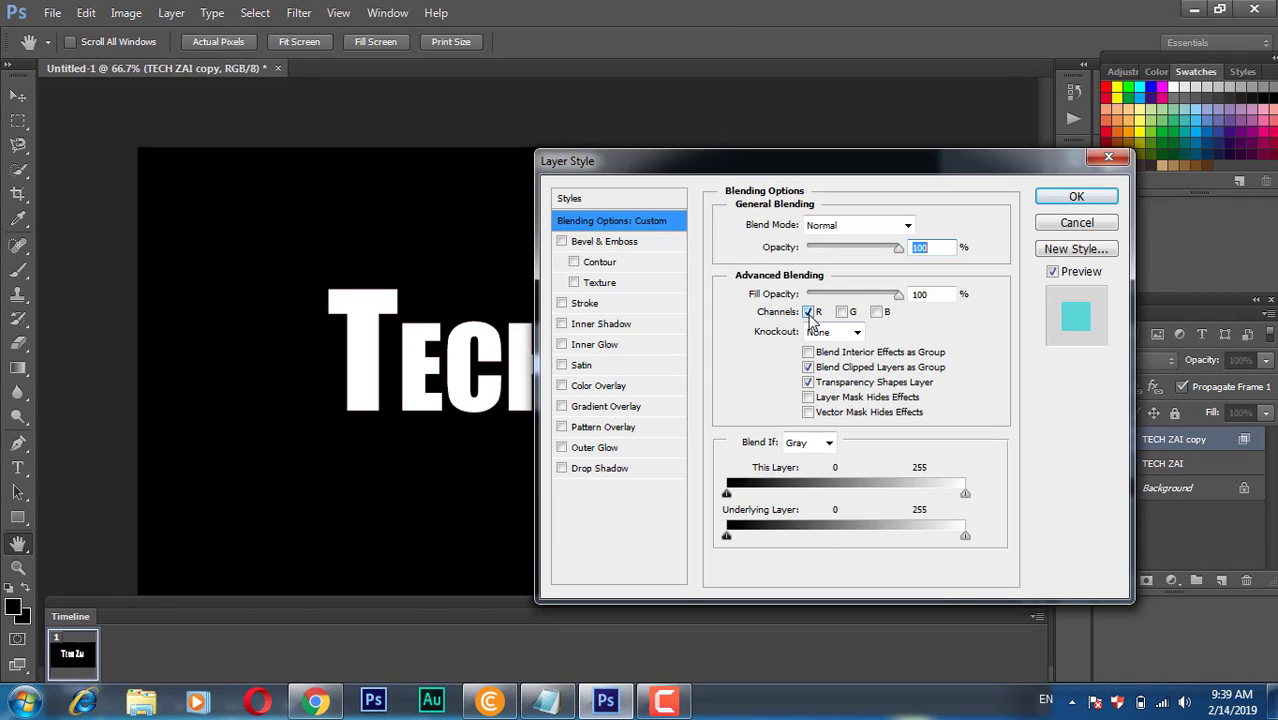
pyautogui.click(808, 312)
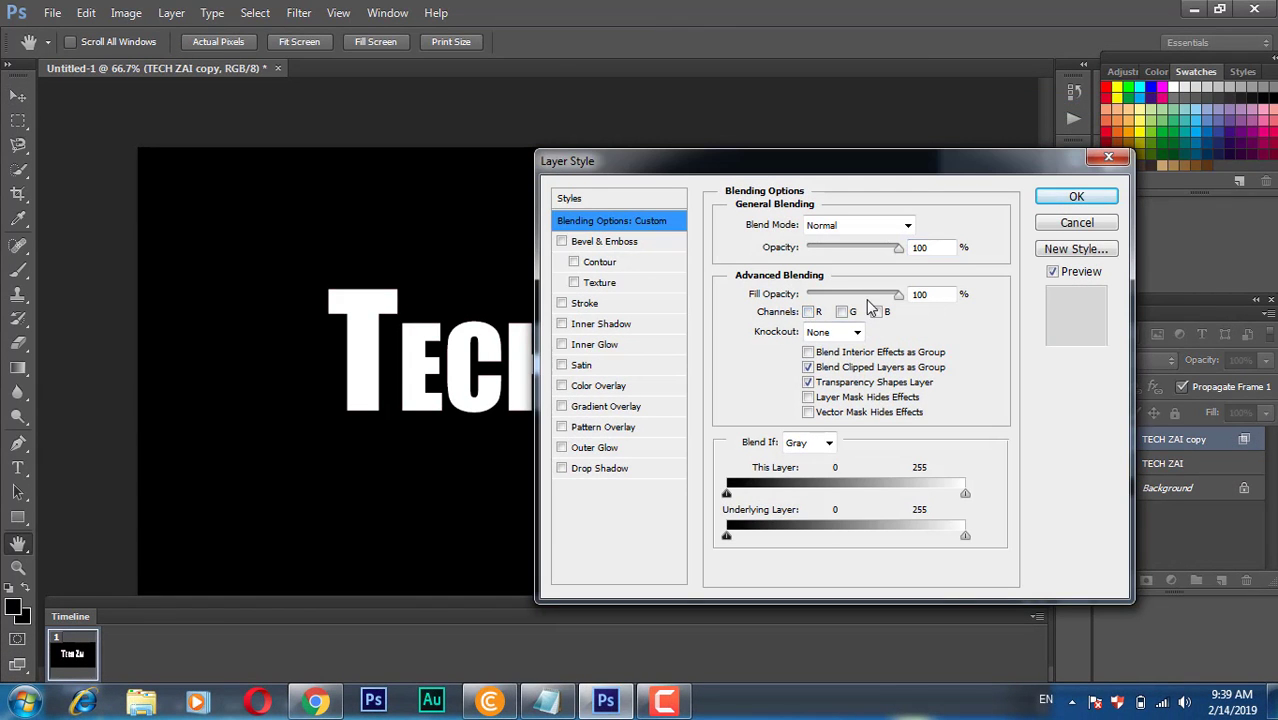
pyautogui.click(876, 312)
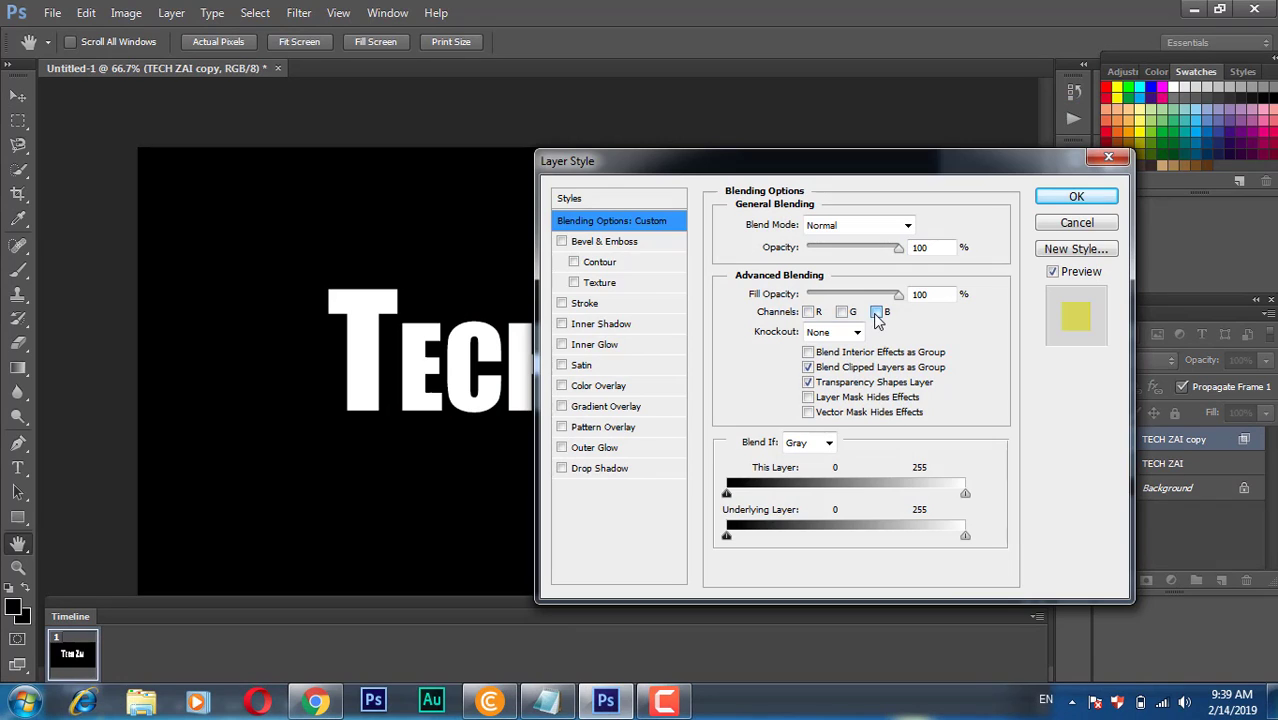
pyautogui.click(1075, 196)
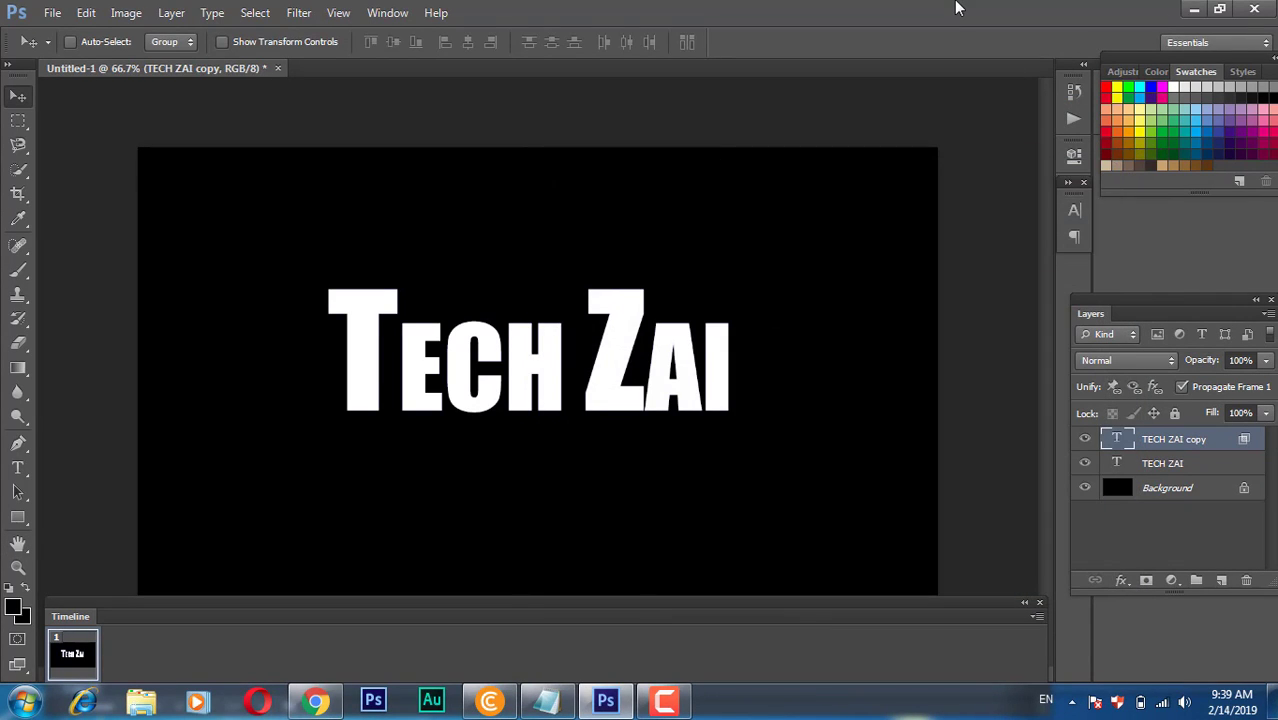
pyautogui.press('Right')
pyautogui.press('Right')
pyautogui.press('Right')
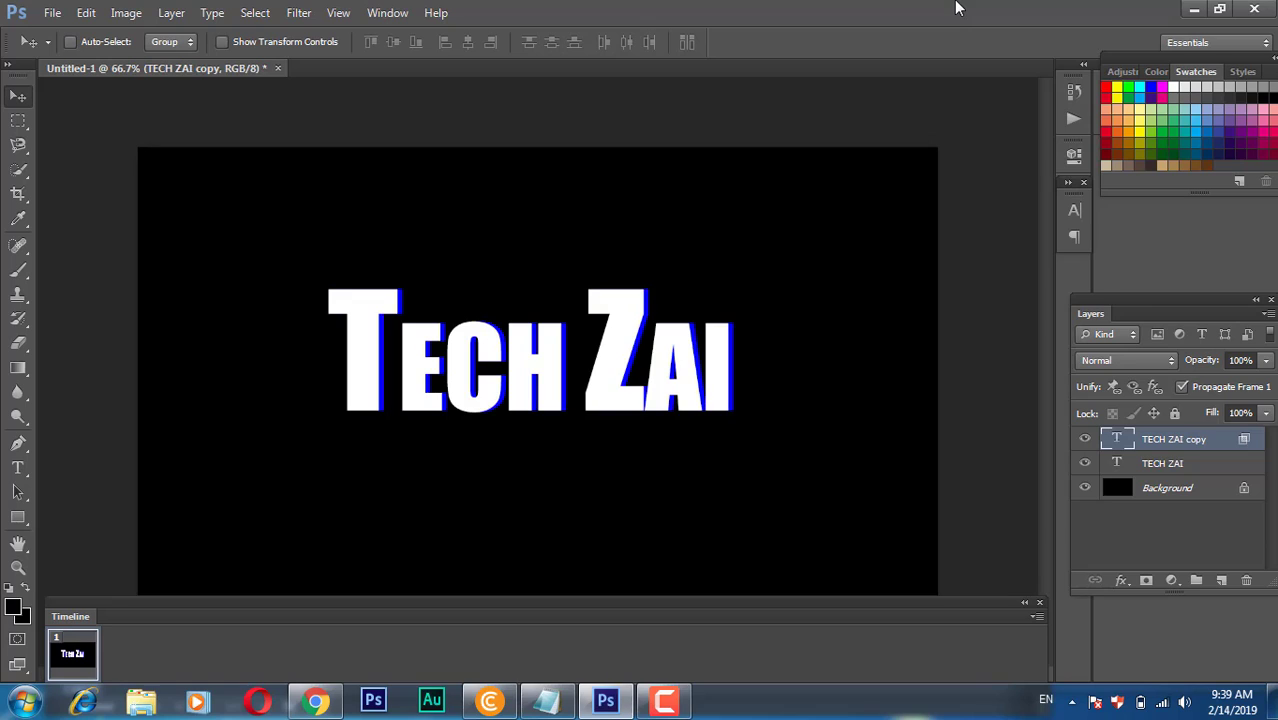
pyautogui.press('Right')
pyautogui.press('Right')
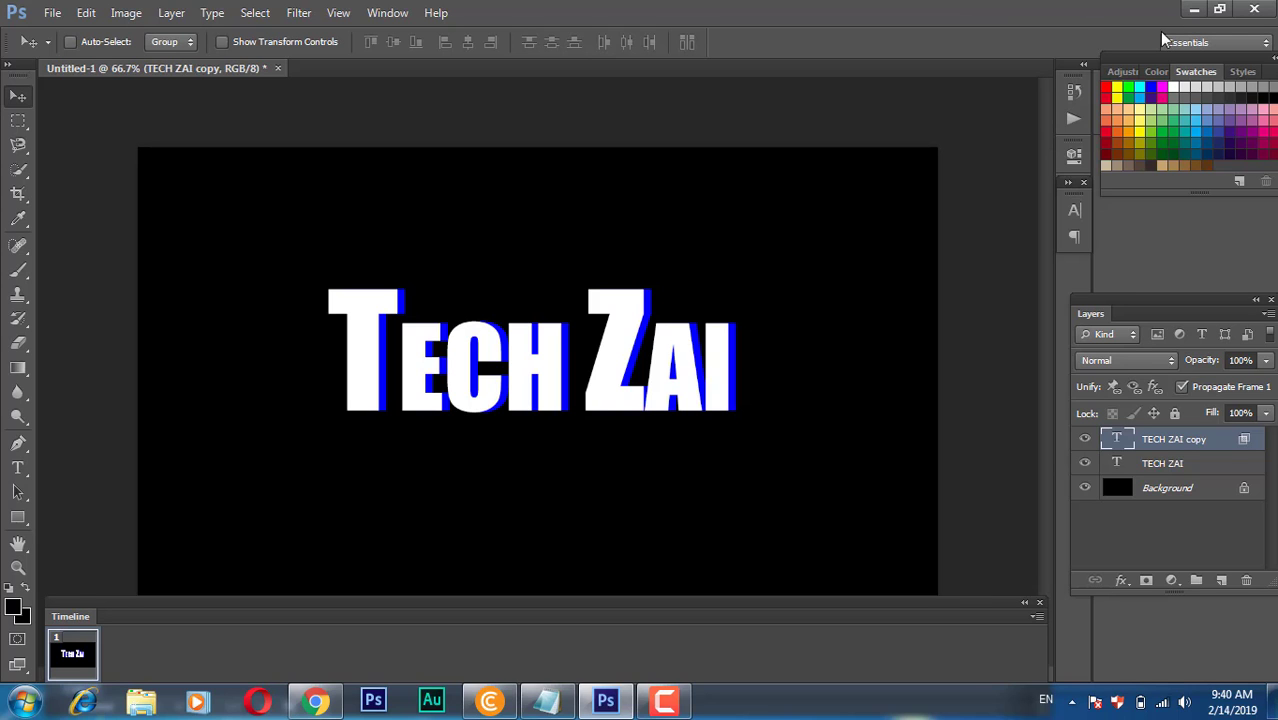
# - Minimize Photoshop and use Show Desktop to hide the browser window
pyautogui.click(1193, 9)
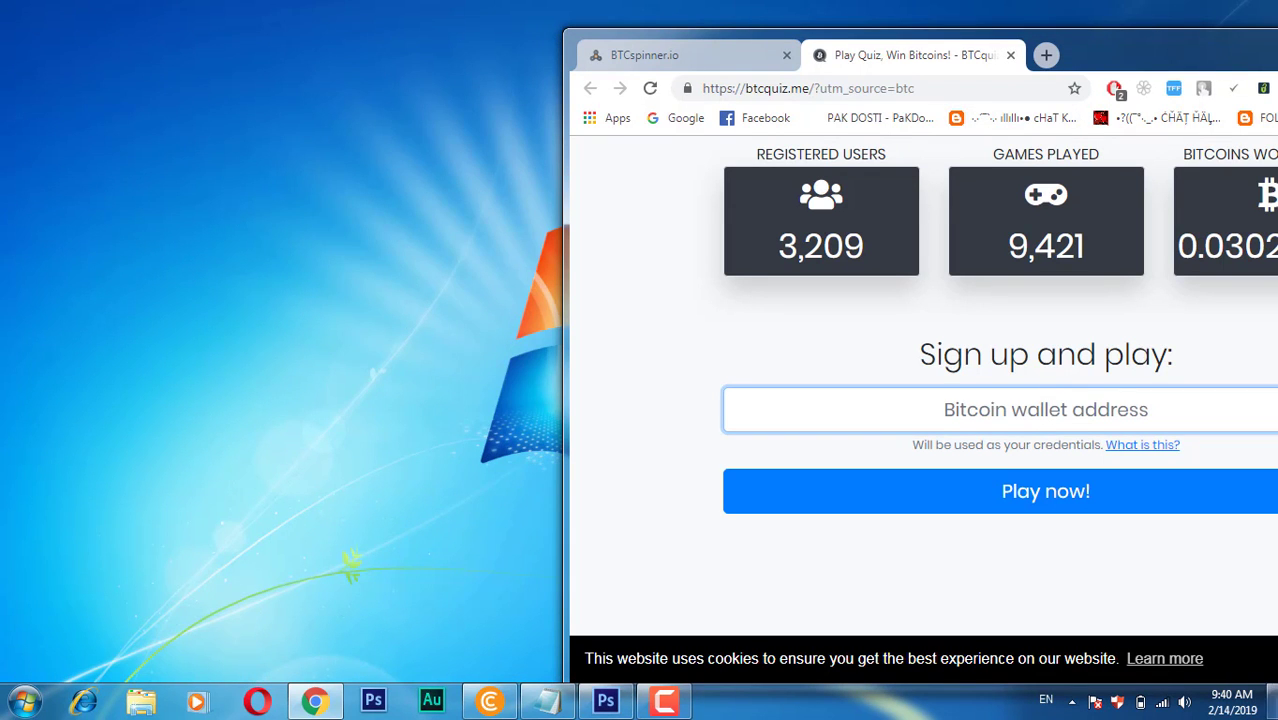
pyautogui.click(1271, 700)
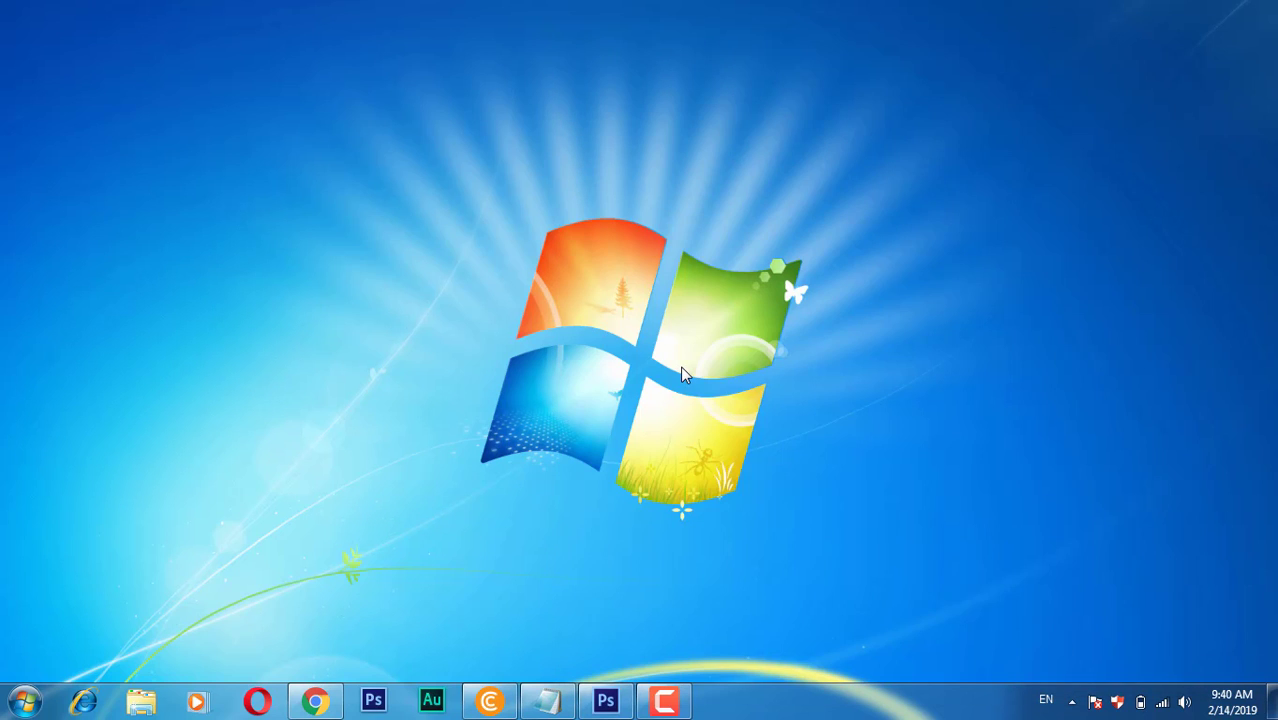